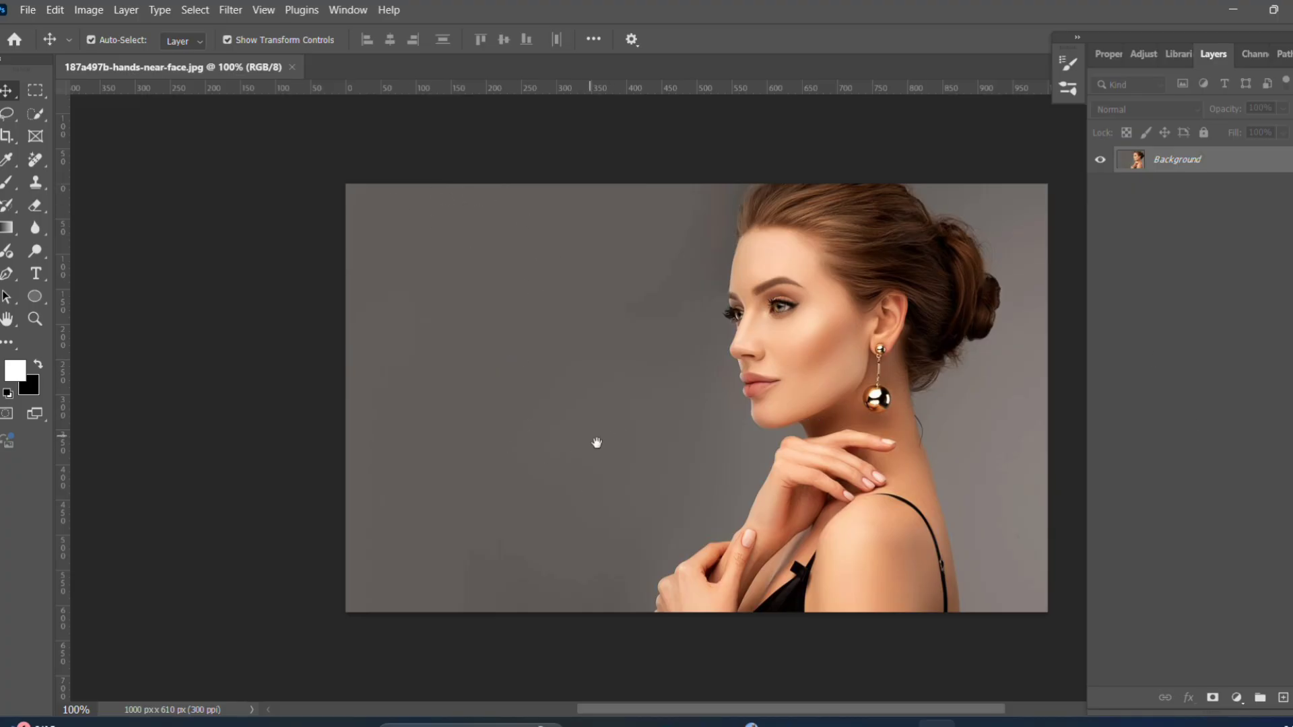
# Cut out the woman with a subject selection and layer mask, and move the cutout toward the canvas's left half.
pyautogui.moveTo(597, 442); pyautogui.dragTo(453, 419)
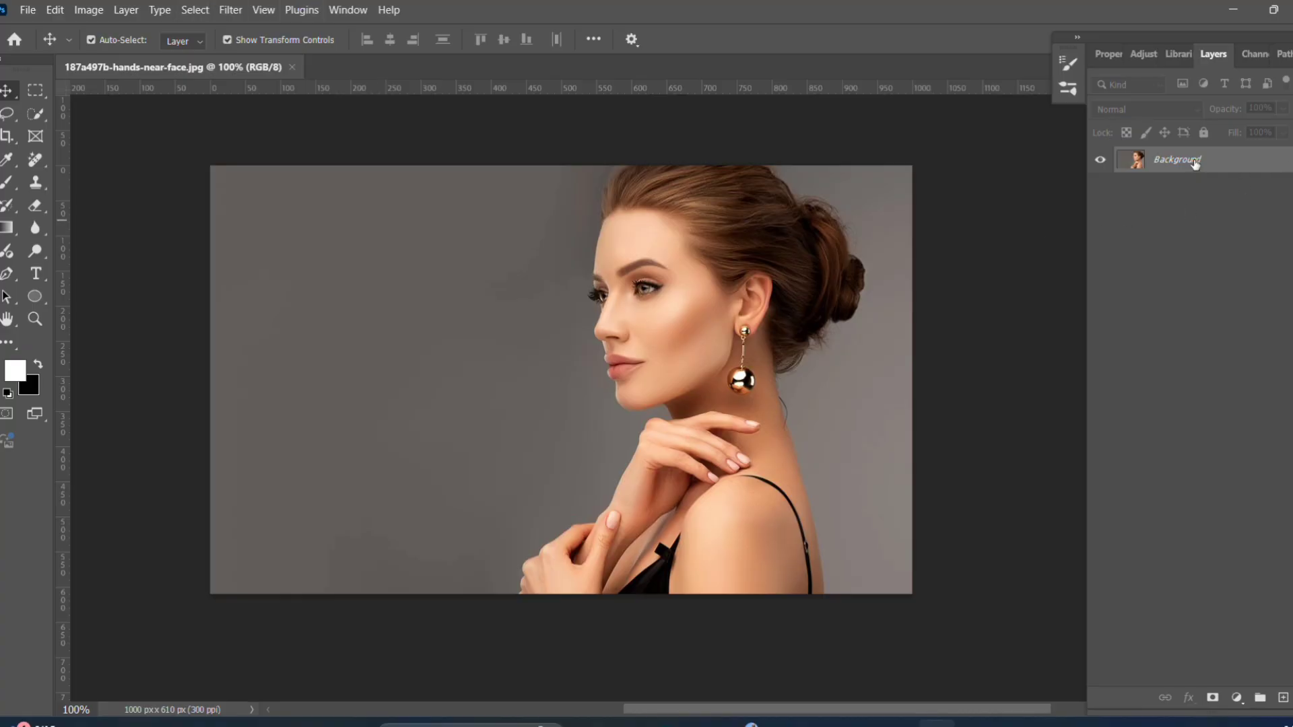
pyautogui.click(195, 9)
pyautogui.click(239, 213)
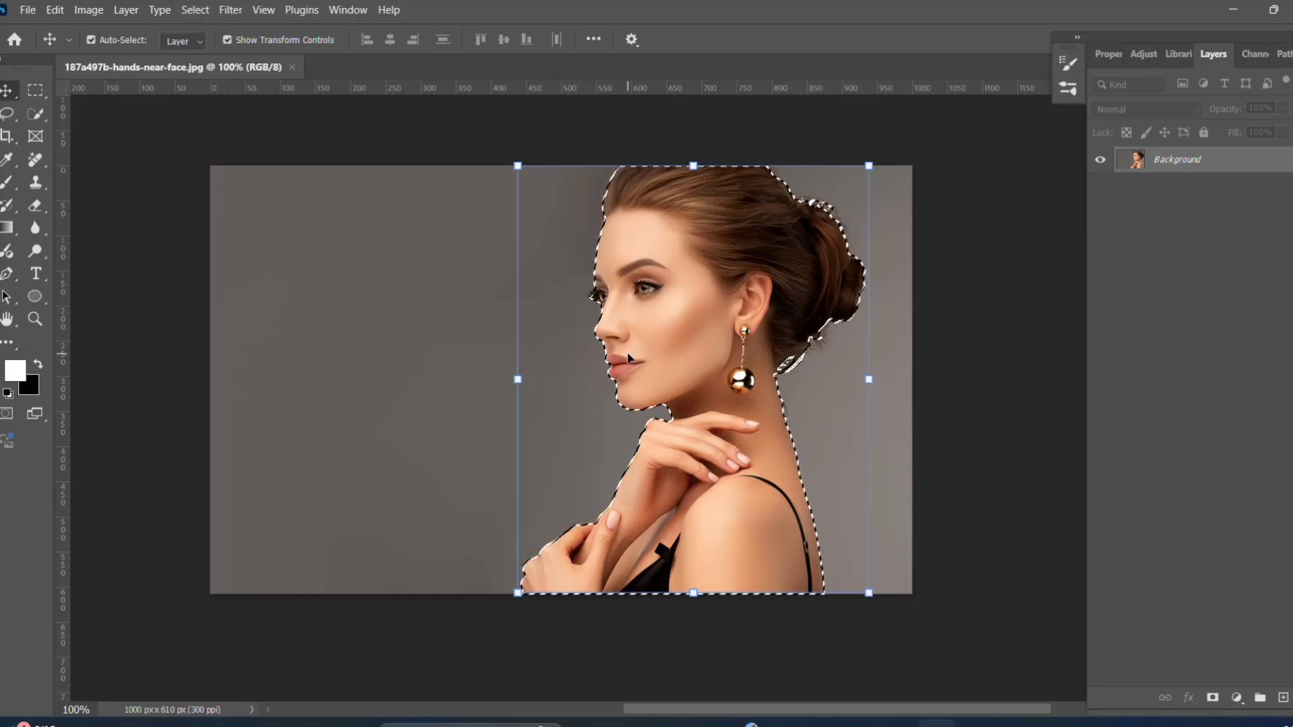
pyautogui.click(1214, 699)
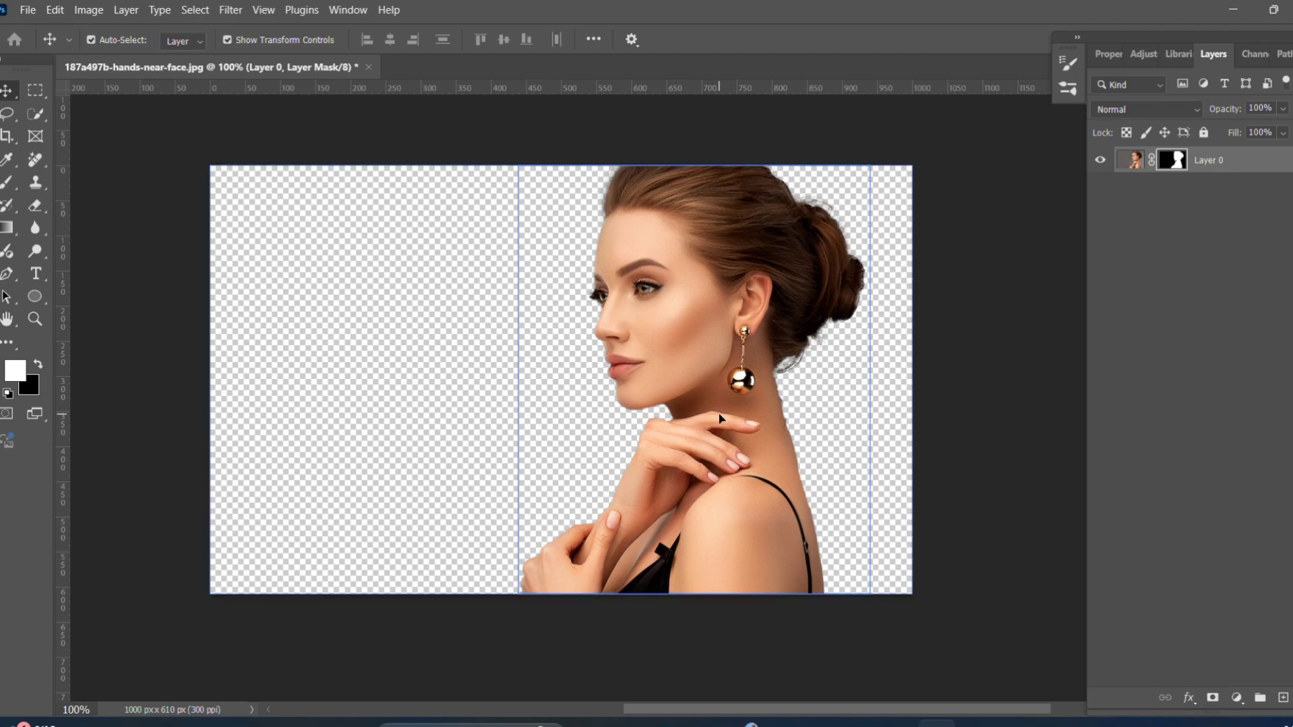
pyautogui.moveTo(719, 419); pyautogui.dragTo(533, 413)
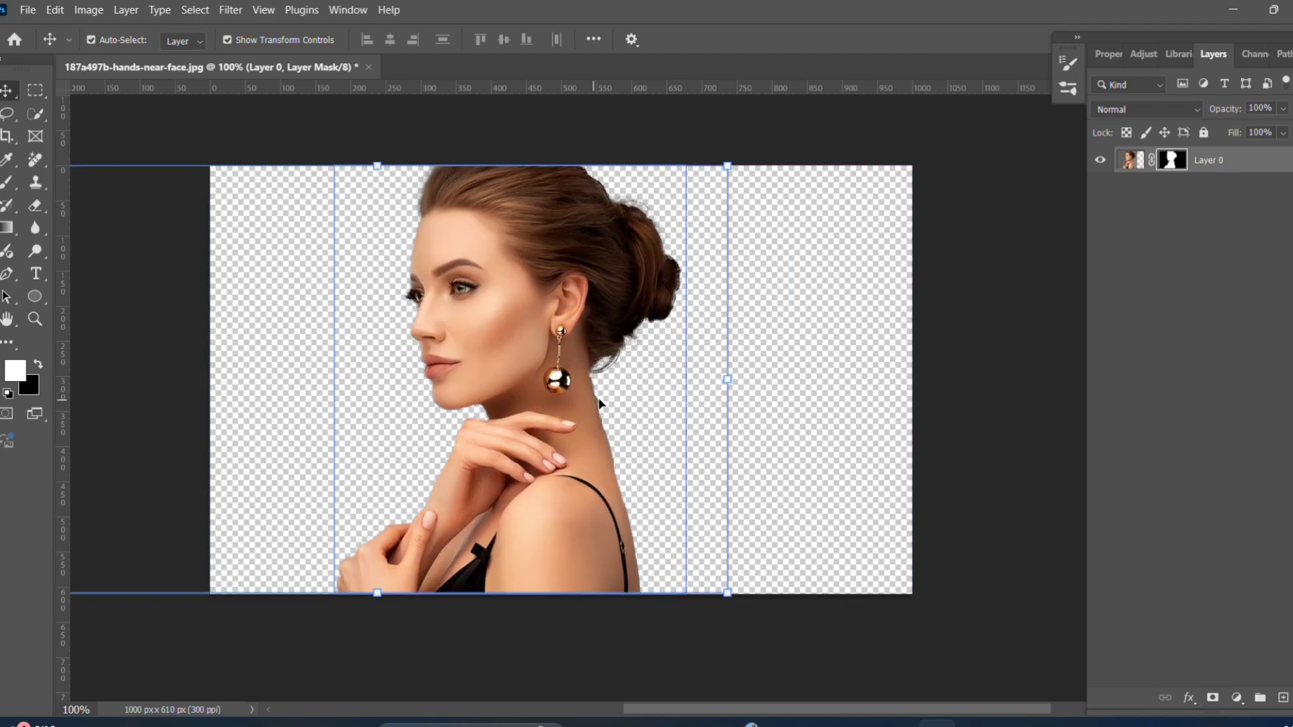
# Add a solid color fill layer in light gray #dedede and place it below Layer 0.
pyautogui.click(1236, 698)
pyautogui.click(1212, 393)
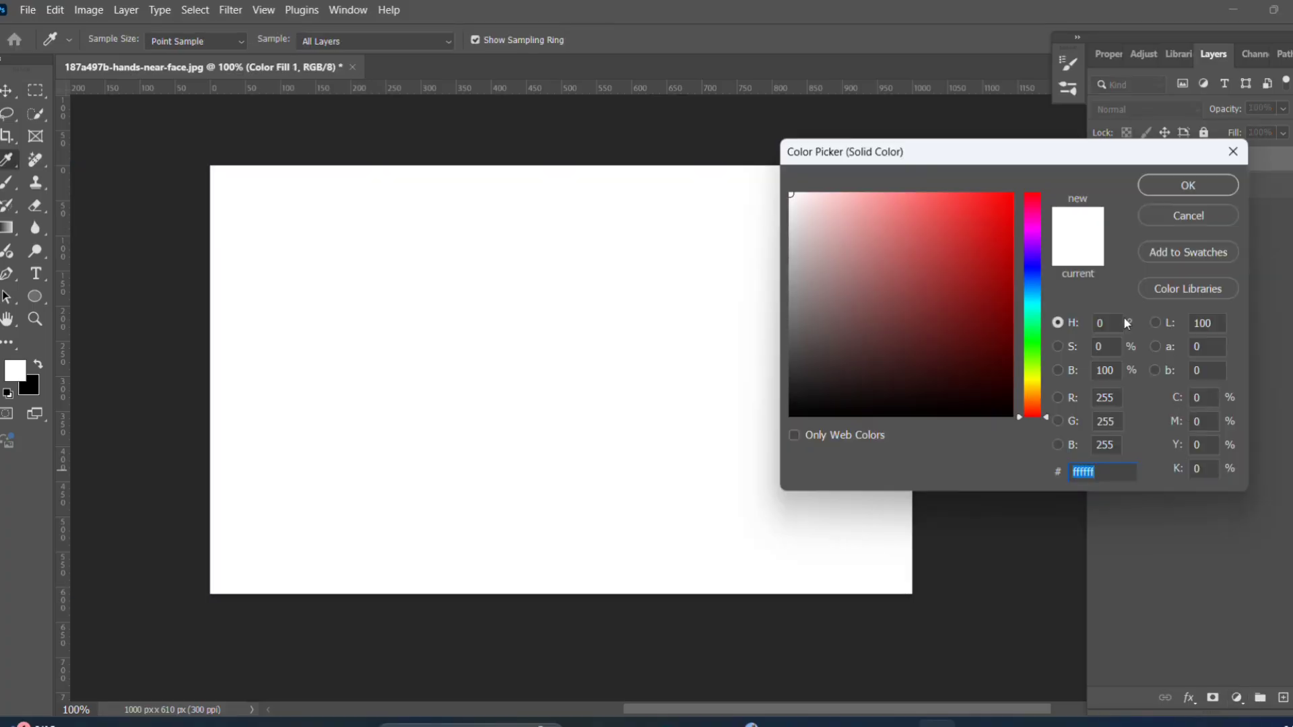
pyautogui.moveTo(843, 243); pyautogui.dragTo(779, 222)
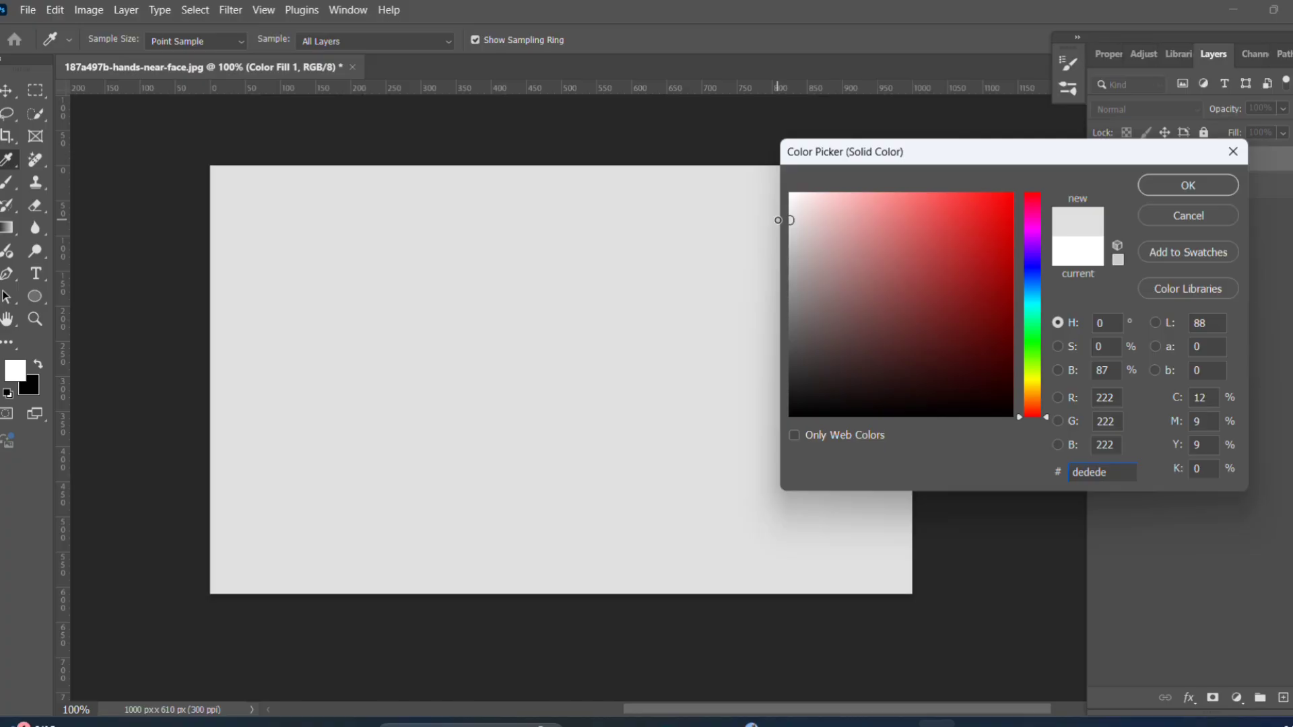
pyautogui.click(1201, 186)
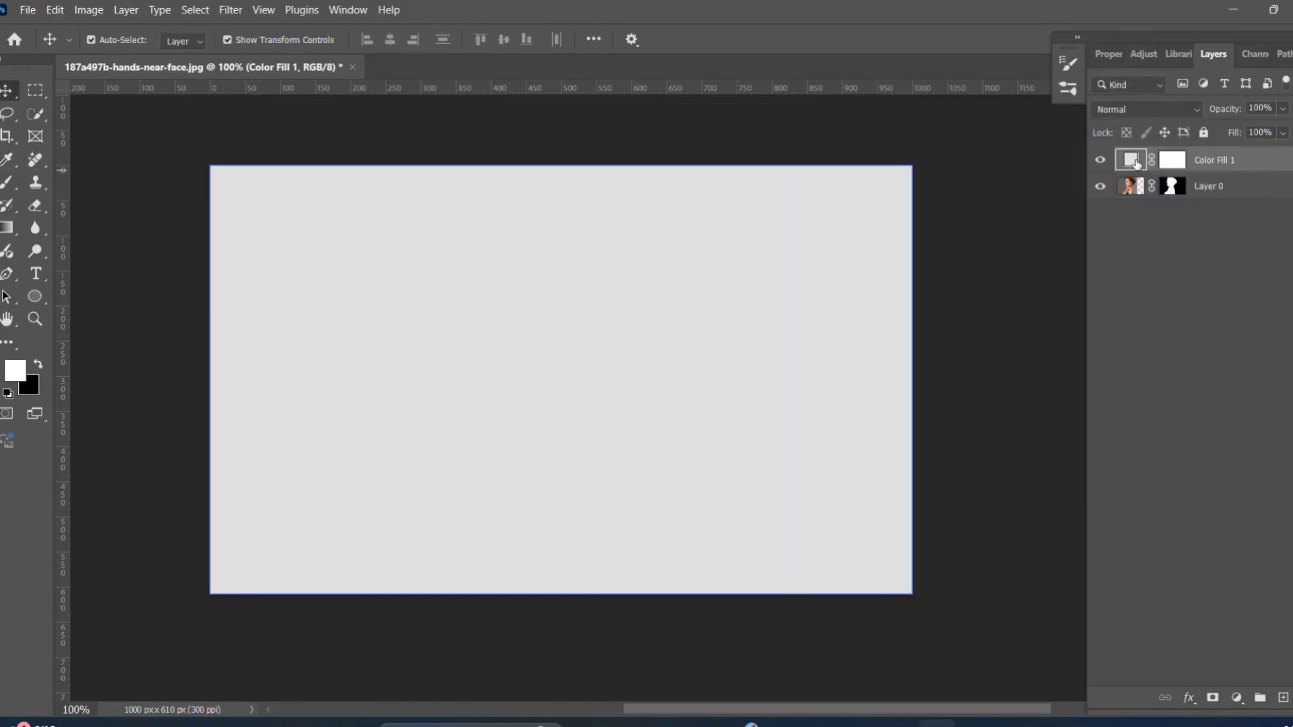
pyautogui.moveTo(1131, 162); pyautogui.dragTo(1131, 208)
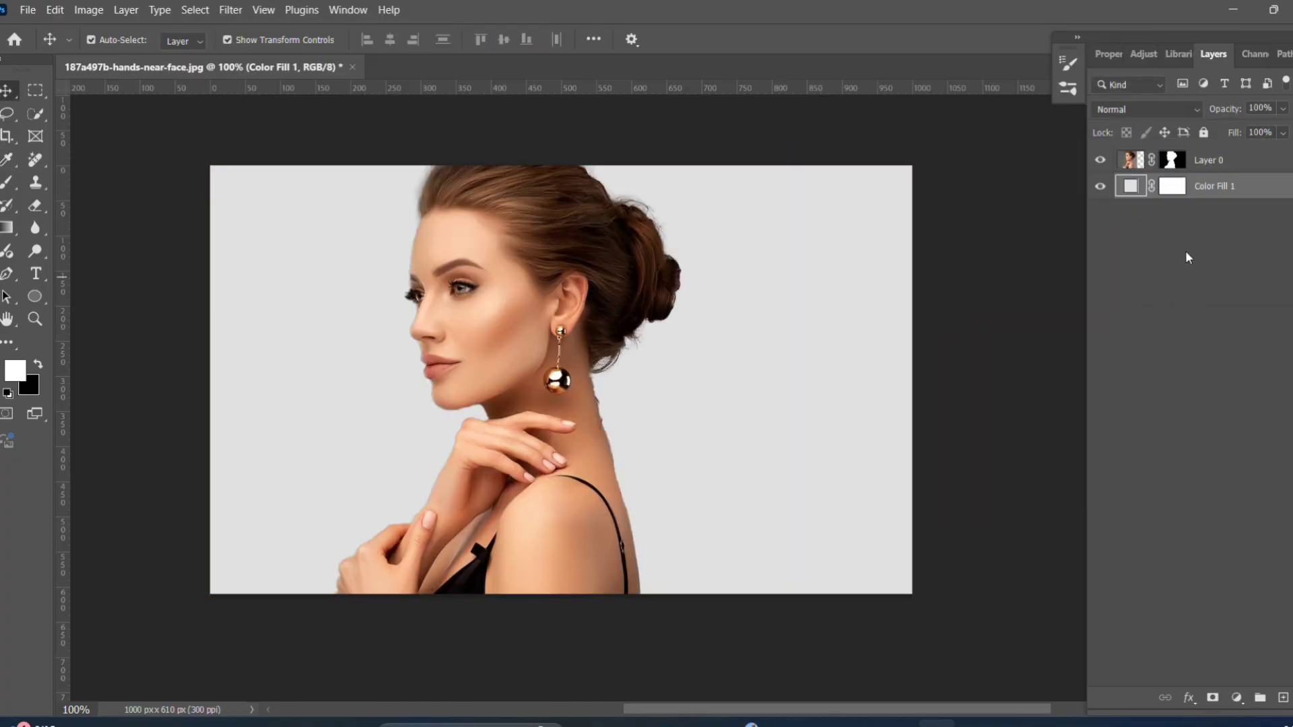
# Apply Layer 0's mask permanently to the cutout.
pyautogui.click(1182, 168)
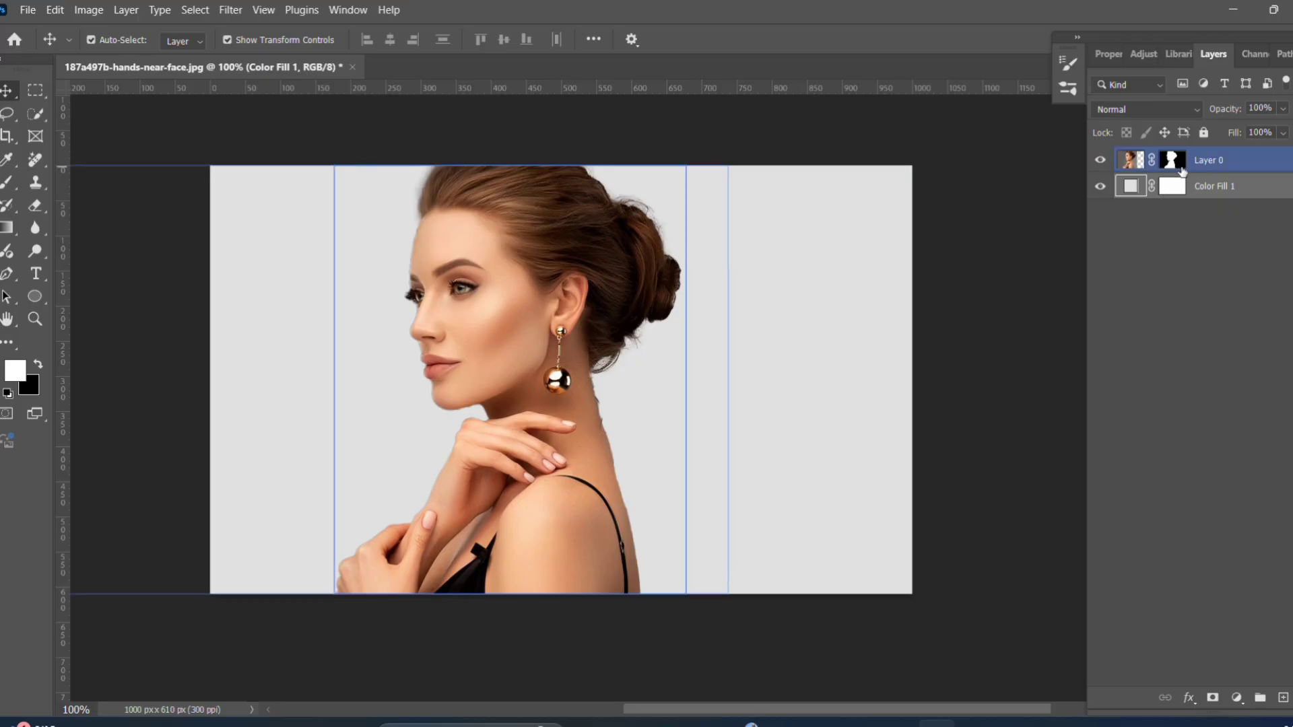
pyautogui.rightClick(1183, 169)
pyautogui.click(1194, 215)
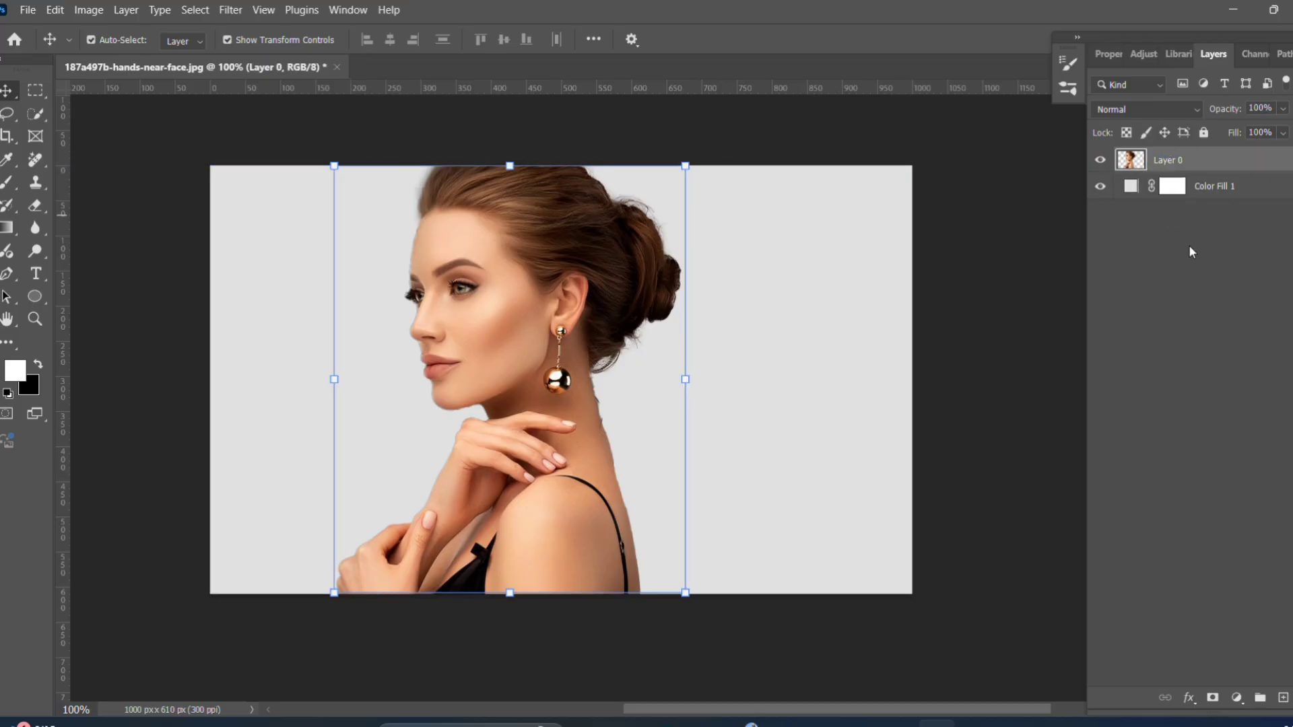
# Duplicate Layer 0 and hide the original beneath the copy.
pyautogui.click(1150, 184)
pyautogui.click(1142, 162)
pyautogui.moveTo(1138, 160); pyautogui.dragTo(1284, 701)
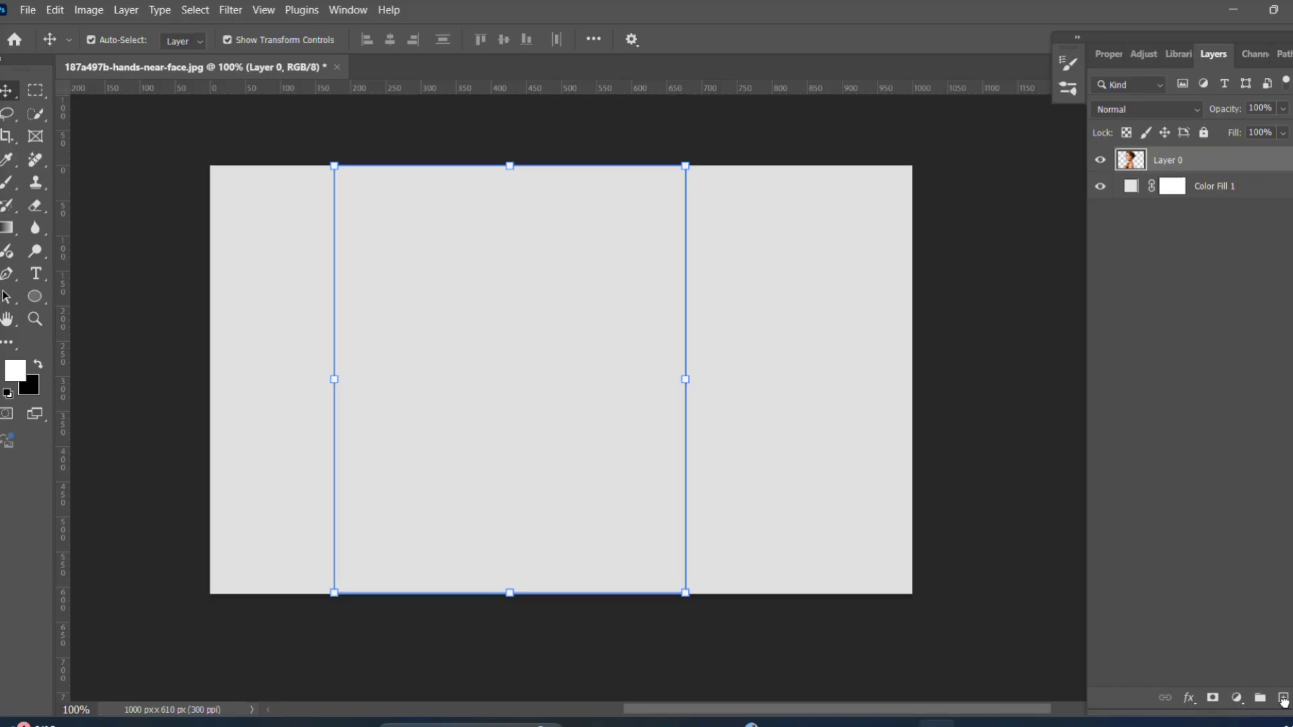
pyautogui.click(1101, 187)
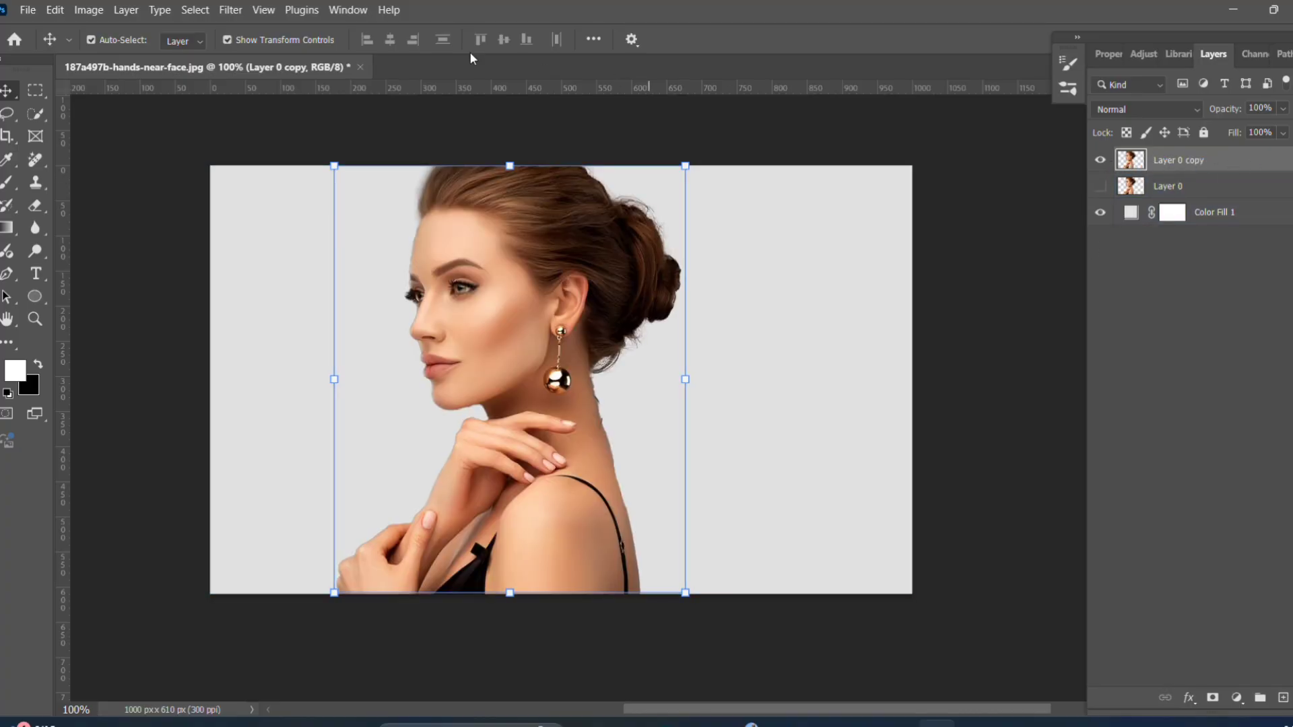
# Open Liquify on Layer 0 copy and warp the woman's hair and bun outward toward the canvas's right edge.
pyautogui.click(229, 8)
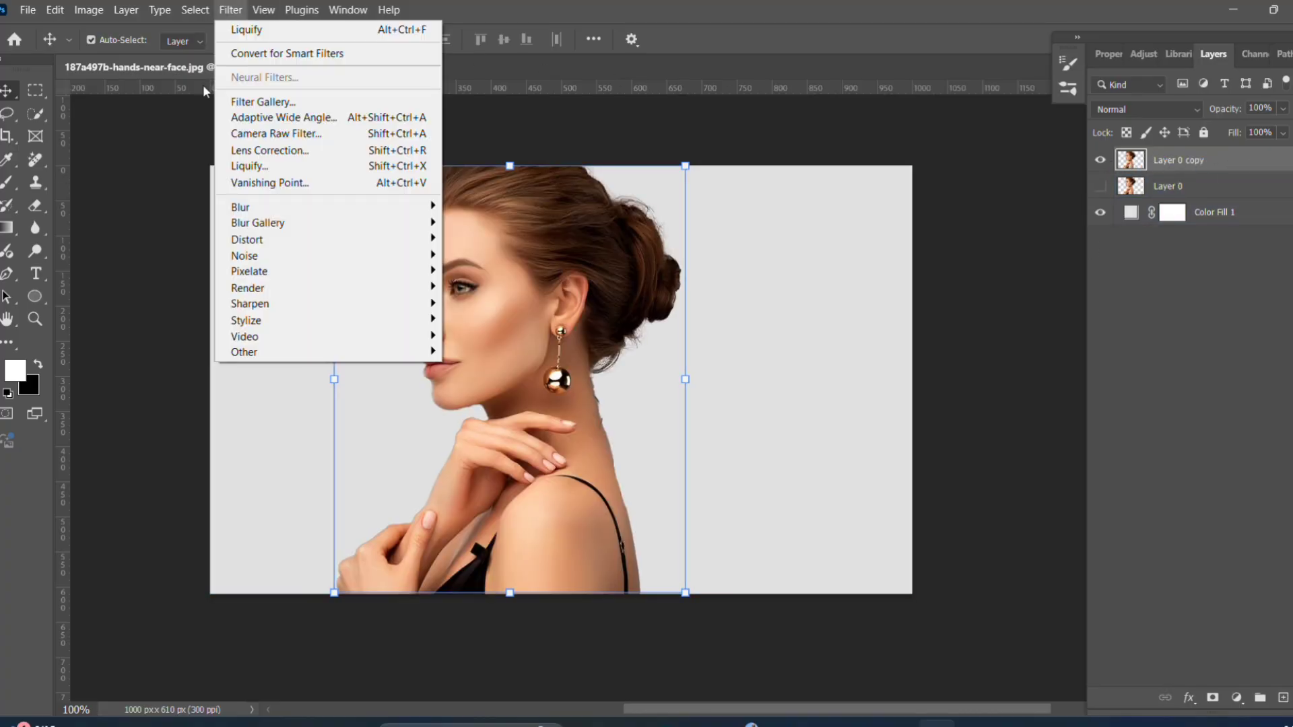
pyautogui.click(280, 168)
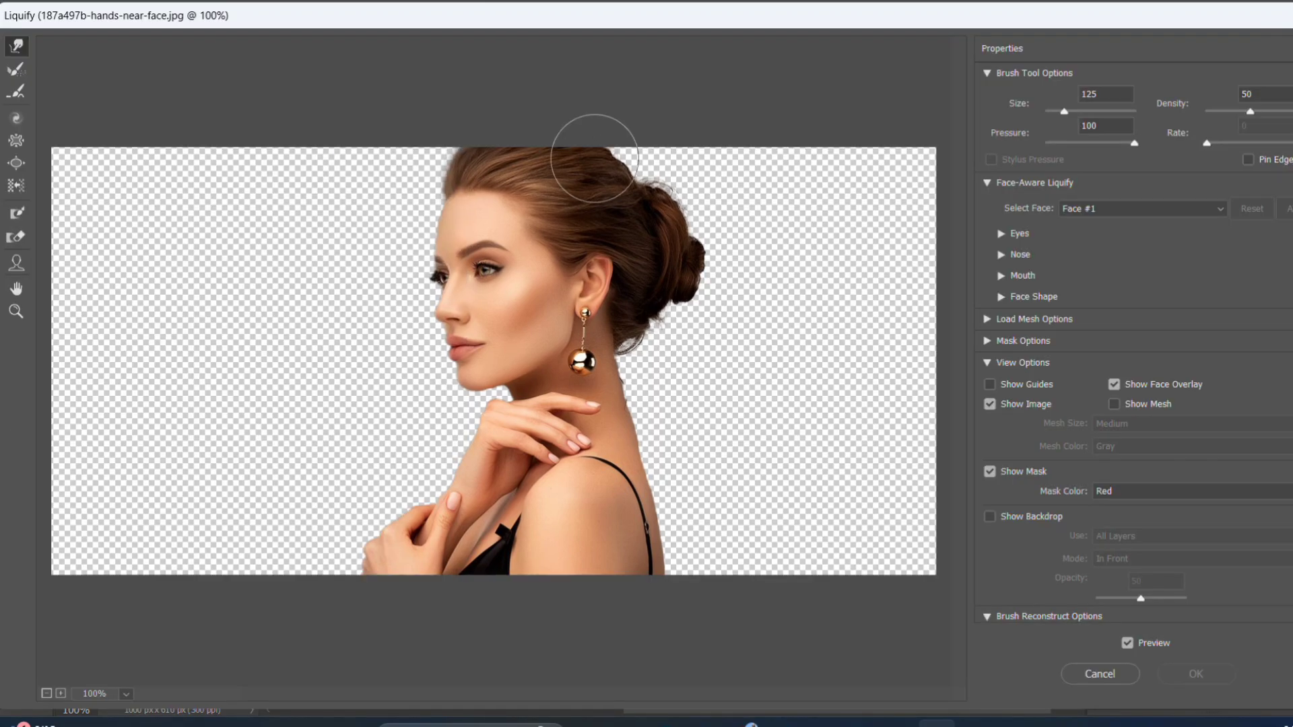
pyautogui.moveTo(592, 130)
pyautogui.mouseDown()
pyautogui.moveTo(739, 191)
pyautogui.moveTo(901, 190)
pyautogui.mouseUp()
pyautogui.moveTo(629, 208); pyautogui.dragTo(845, 200)
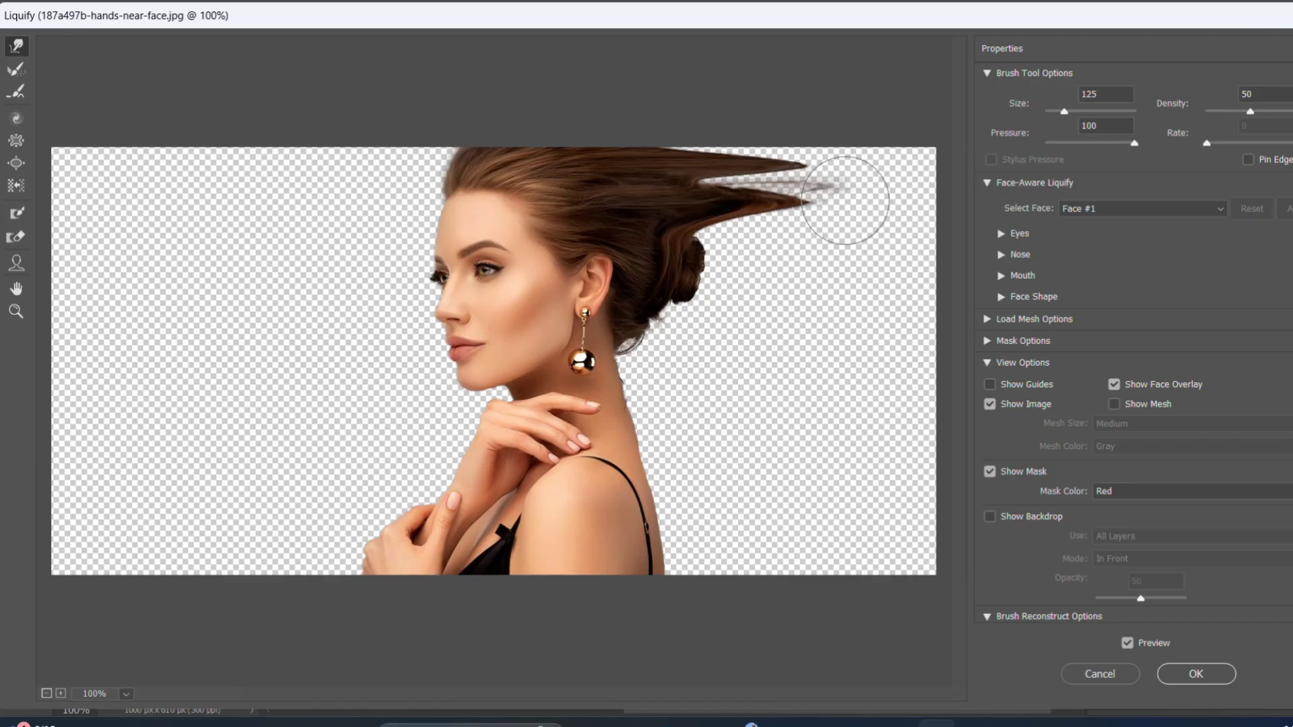
pyautogui.moveTo(712, 189); pyautogui.dragTo(953, 180)
pyautogui.moveTo(611, 169)
pyautogui.mouseDown()
pyautogui.moveTo(849, 161)
pyautogui.moveTo(753, 193)
pyautogui.mouseUp()
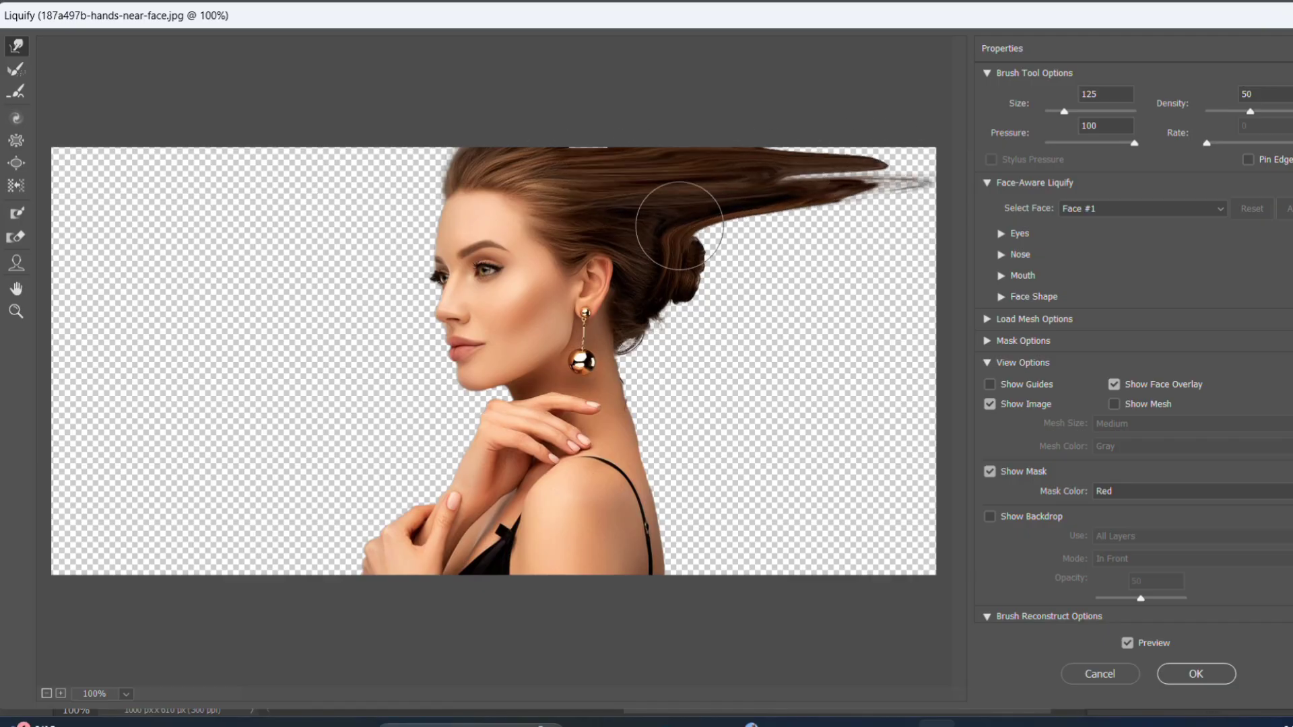
pyautogui.moveTo(679, 225); pyautogui.dragTo(791, 227)
pyautogui.moveTo(631, 238); pyautogui.dragTo(826, 256)
pyautogui.moveTo(676, 283); pyautogui.dragTo(809, 284)
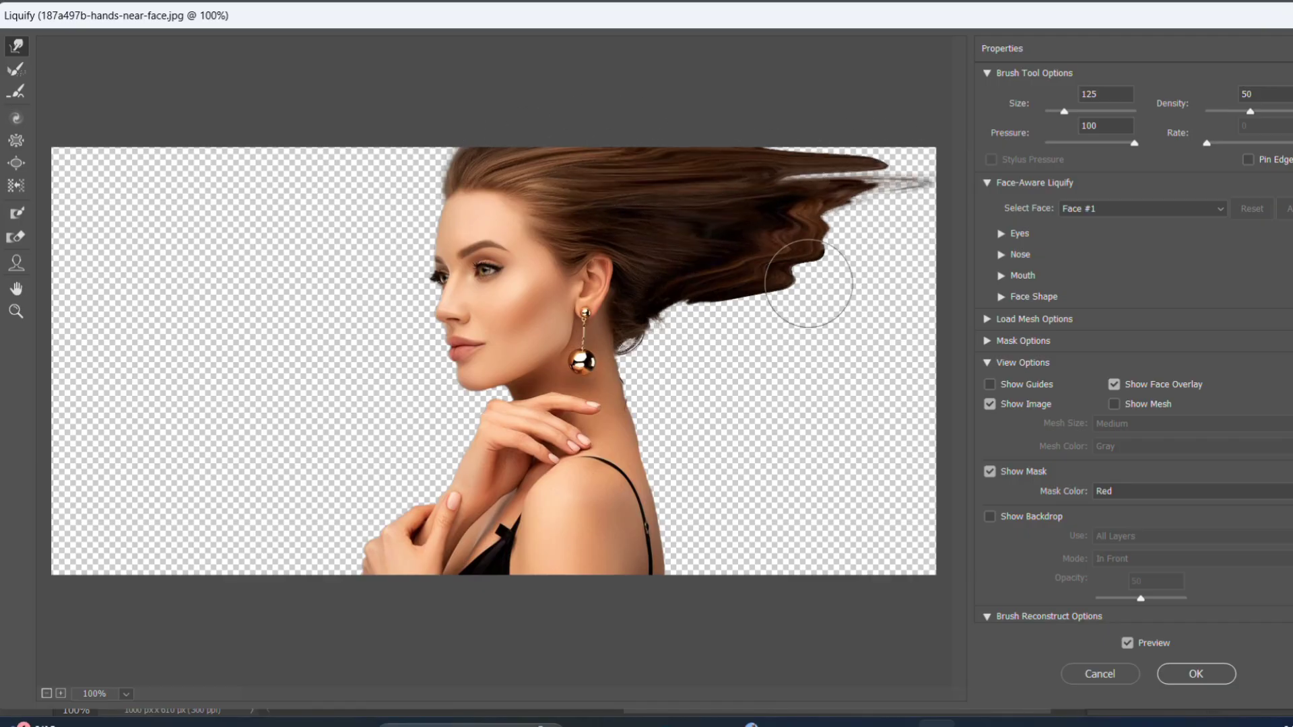
pyautogui.moveTo(658, 314)
pyautogui.mouseDown()
pyautogui.moveTo(849, 312)
pyautogui.moveTo(737, 326)
pyautogui.moveTo(765, 346)
pyautogui.mouseUp()
pyautogui.moveTo(646, 364)
pyautogui.mouseDown()
pyautogui.moveTo(682, 361)
pyautogui.moveTo(700, 381)
pyautogui.mouseUp()
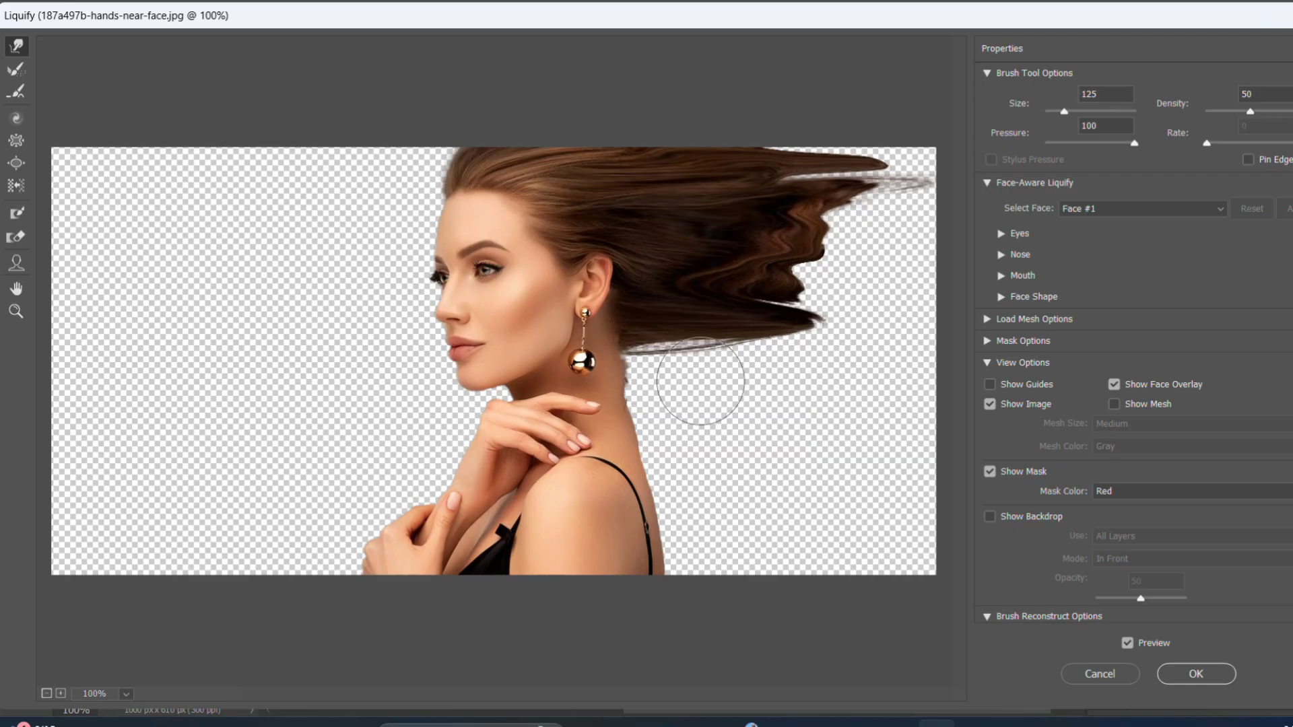
# Warp the lower hair edge and the back of the neck outward toward the canvas's right edge.
pyautogui.moveTo(620, 381); pyautogui.dragTo(808, 375)
pyautogui.moveTo(663, 370); pyautogui.dragTo(872, 344)
pyautogui.moveTo(673, 348)
pyautogui.mouseDown()
pyautogui.moveTo(839, 333)
pyautogui.moveTo(779, 312)
pyautogui.moveTo(858, 340)
pyautogui.moveTo(866, 312)
pyautogui.mouseUp()
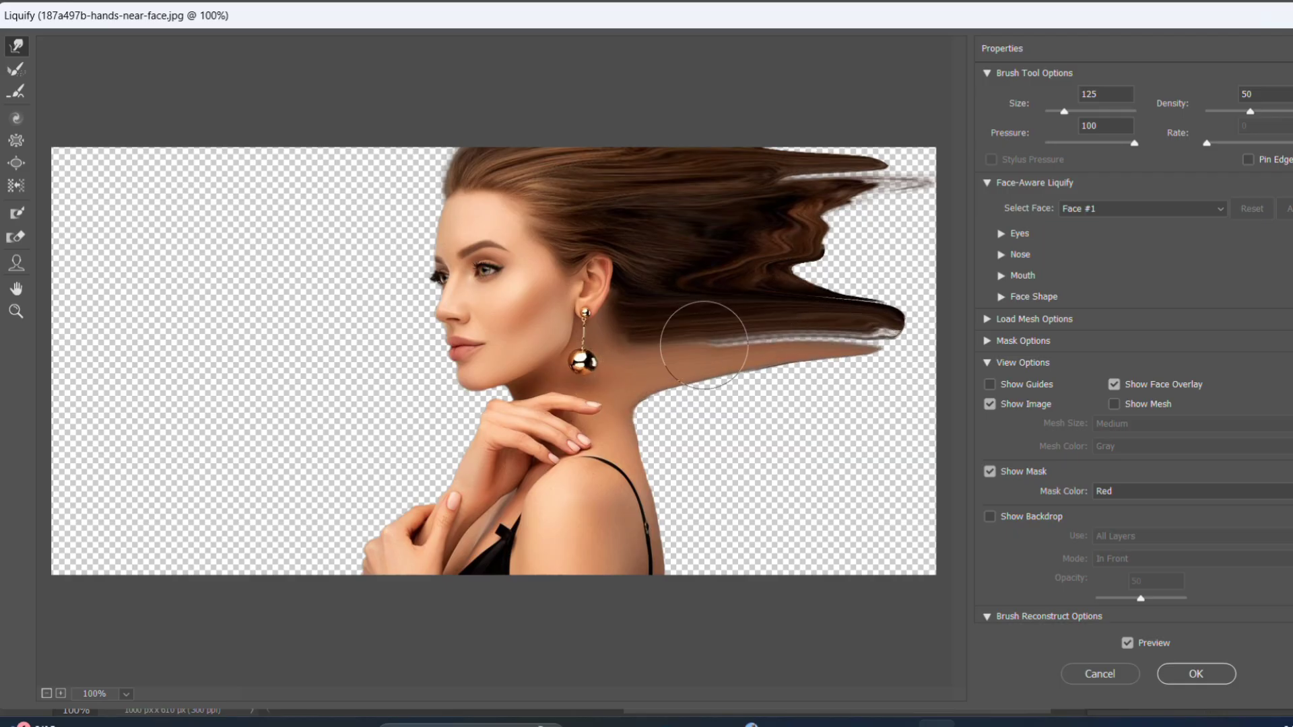
pyautogui.moveTo(704, 345); pyautogui.dragTo(876, 340)
pyautogui.moveTo(640, 346); pyautogui.dragTo(875, 357)
pyautogui.moveTo(658, 369)
pyautogui.mouseDown()
pyautogui.moveTo(896, 377)
pyautogui.moveTo(862, 404)
pyautogui.mouseUp()
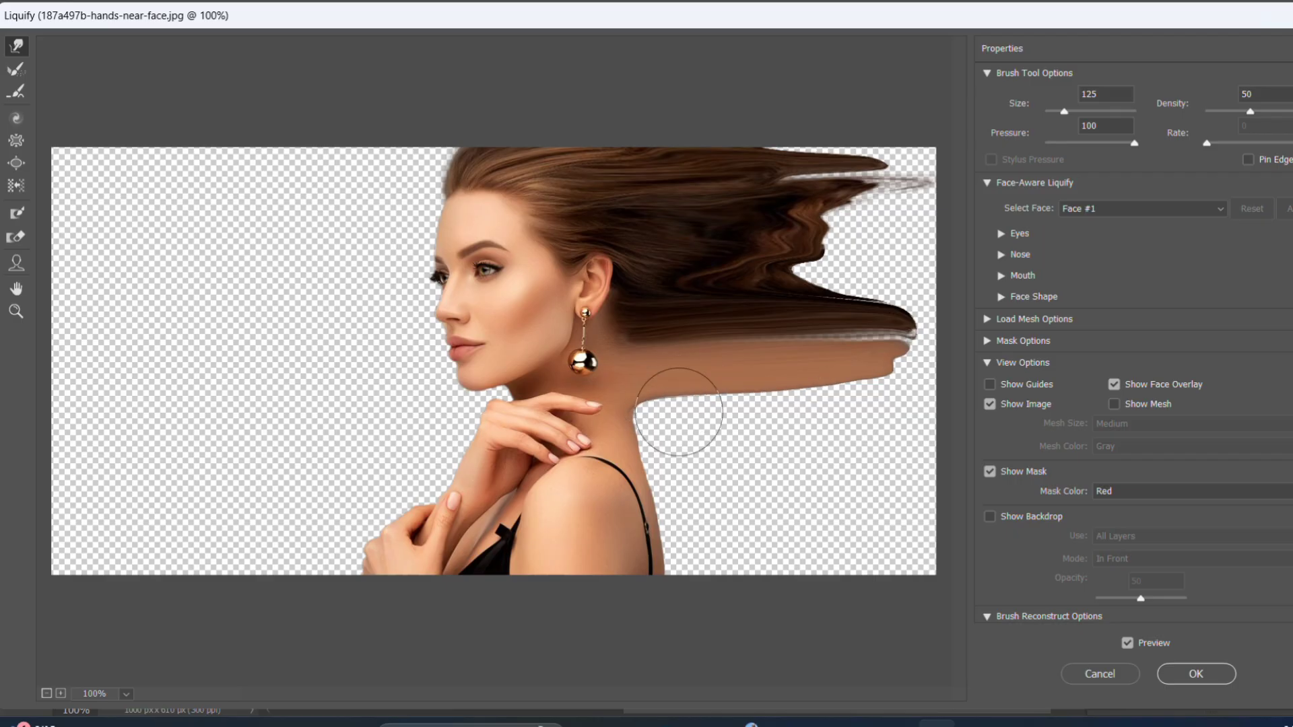
pyautogui.moveTo(679, 411); pyautogui.dragTo(776, 417)
pyautogui.moveTo(671, 421); pyautogui.dragTo(879, 410)
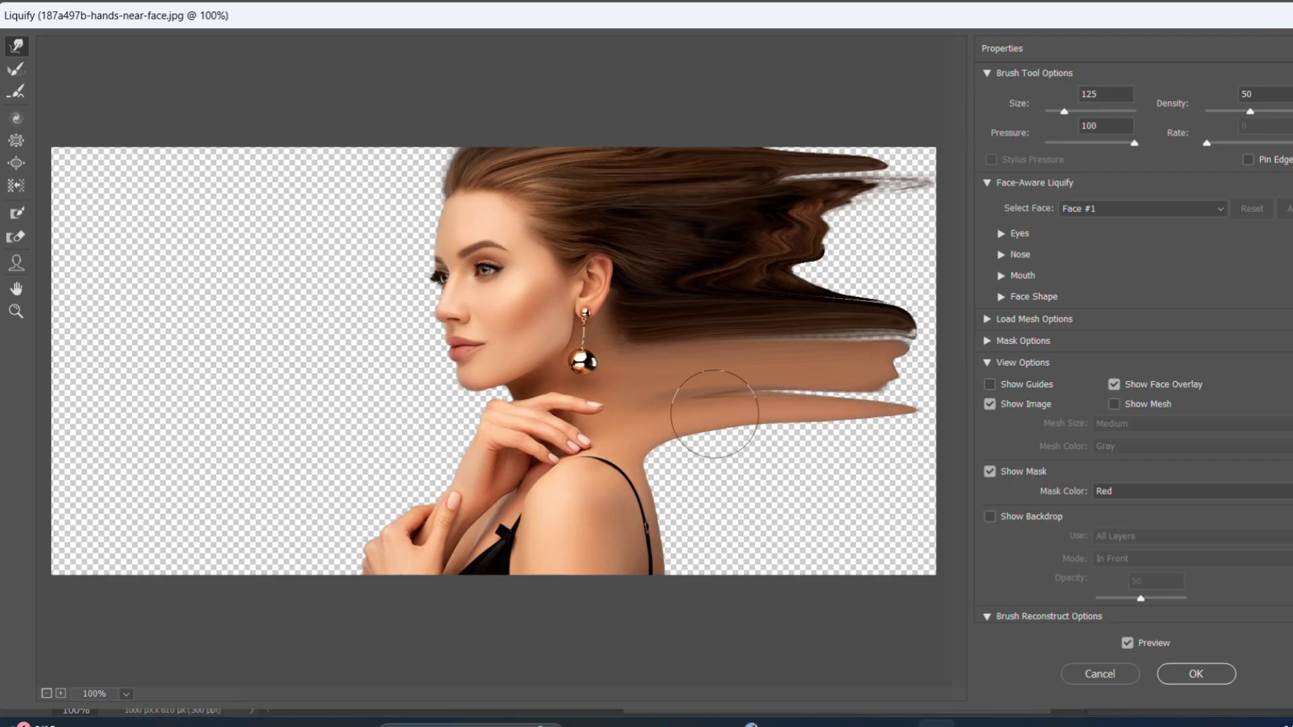
pyautogui.moveTo(715, 413); pyautogui.dragTo(805, 385)
pyautogui.moveTo(735, 434); pyautogui.dragTo(830, 437)
# Warp the shoulder, upper arm and dress strap outward toward the canvas's right edge.
pyautogui.moveTo(662, 451)
pyautogui.mouseDown()
pyautogui.moveTo(744, 452)
pyautogui.moveTo(631, 463)
pyautogui.moveTo(710, 467)
pyautogui.moveTo(677, 481)
pyautogui.moveTo(860, 480)
pyautogui.mouseUp()
pyautogui.moveTo(700, 496)
pyautogui.mouseDown()
pyautogui.moveTo(930, 491)
pyautogui.moveTo(812, 497)
pyautogui.moveTo(863, 493)
pyautogui.mouseUp()
pyautogui.moveTo(653, 537)
pyautogui.mouseDown()
pyautogui.moveTo(782, 531)
pyautogui.moveTo(793, 548)
pyautogui.mouseUp()
pyautogui.moveTo(687, 573); pyautogui.dragTo(801, 559)
pyautogui.moveTo(713, 548); pyautogui.dragTo(883, 520)
pyautogui.moveTo(647, 498); pyautogui.dragTo(796, 485)
pyautogui.moveTo(711, 486); pyautogui.dragTo(787, 492)
pyautogui.moveTo(661, 494); pyautogui.dragTo(857, 492)
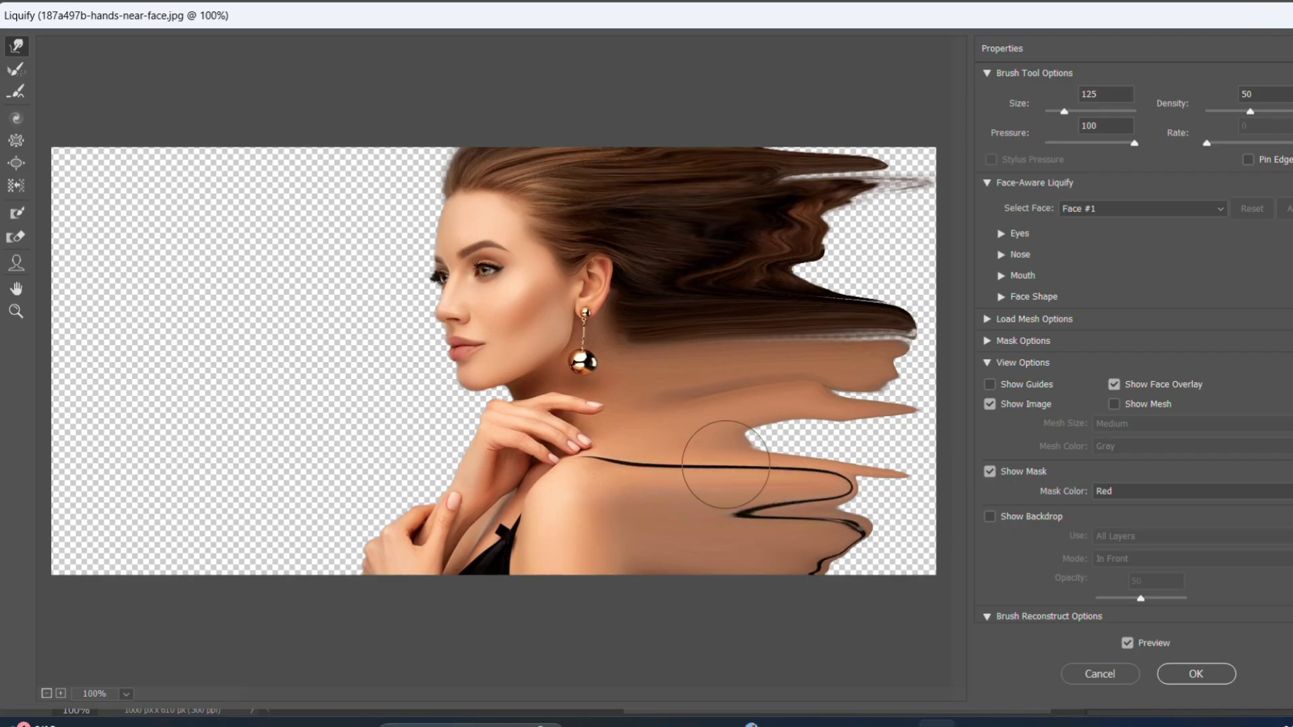
# Push the gaps along the stretched neck and shoulder outward to fill out the smear's outer edge.
pyautogui.moveTo(726, 465)
pyautogui.mouseDown()
pyautogui.moveTo(872, 439)
pyautogui.moveTo(837, 442)
pyautogui.moveTo(876, 453)
pyautogui.mouseUp()
pyautogui.moveTo(736, 453); pyautogui.dragTo(869, 455)
pyautogui.moveTo(698, 419); pyautogui.dragTo(869, 402)
pyautogui.moveTo(744, 408); pyautogui.dragTo(842, 432)
pyautogui.moveTo(756, 433)
pyautogui.mouseDown()
pyautogui.moveTo(848, 440)
pyautogui.moveTo(901, 479)
pyautogui.mouseUp()
pyautogui.moveTo(825, 495); pyautogui.dragTo(861, 498)
pyautogui.moveTo(817, 543); pyautogui.dragTo(907, 570)
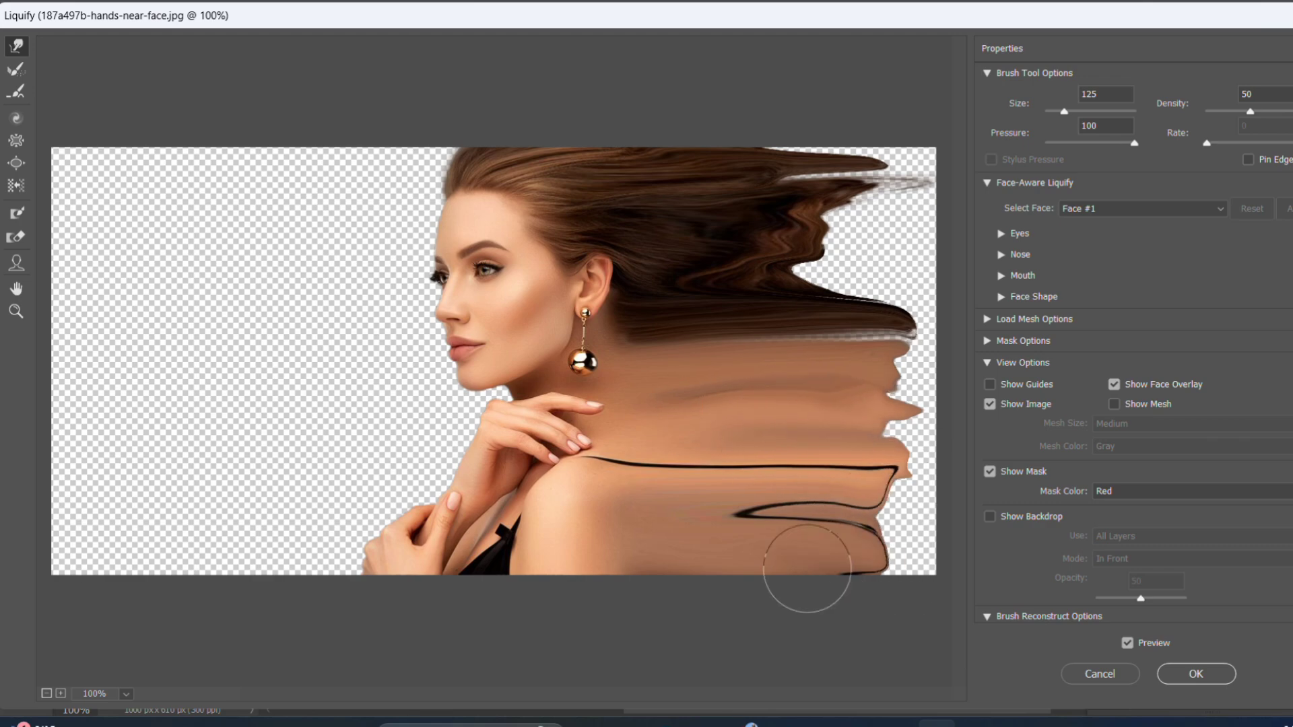
pyautogui.moveTo(806, 569); pyautogui.dragTo(875, 559)
# Push the ragged tips of the stretched hair farther out and apply the Liquify filter.
pyautogui.moveTo(756, 327); pyautogui.dragTo(816, 290)
pyautogui.moveTo(743, 258)
pyautogui.mouseDown()
pyautogui.moveTo(839, 252)
pyautogui.moveTo(772, 246)
pyautogui.moveTo(782, 179)
pyautogui.mouseUp()
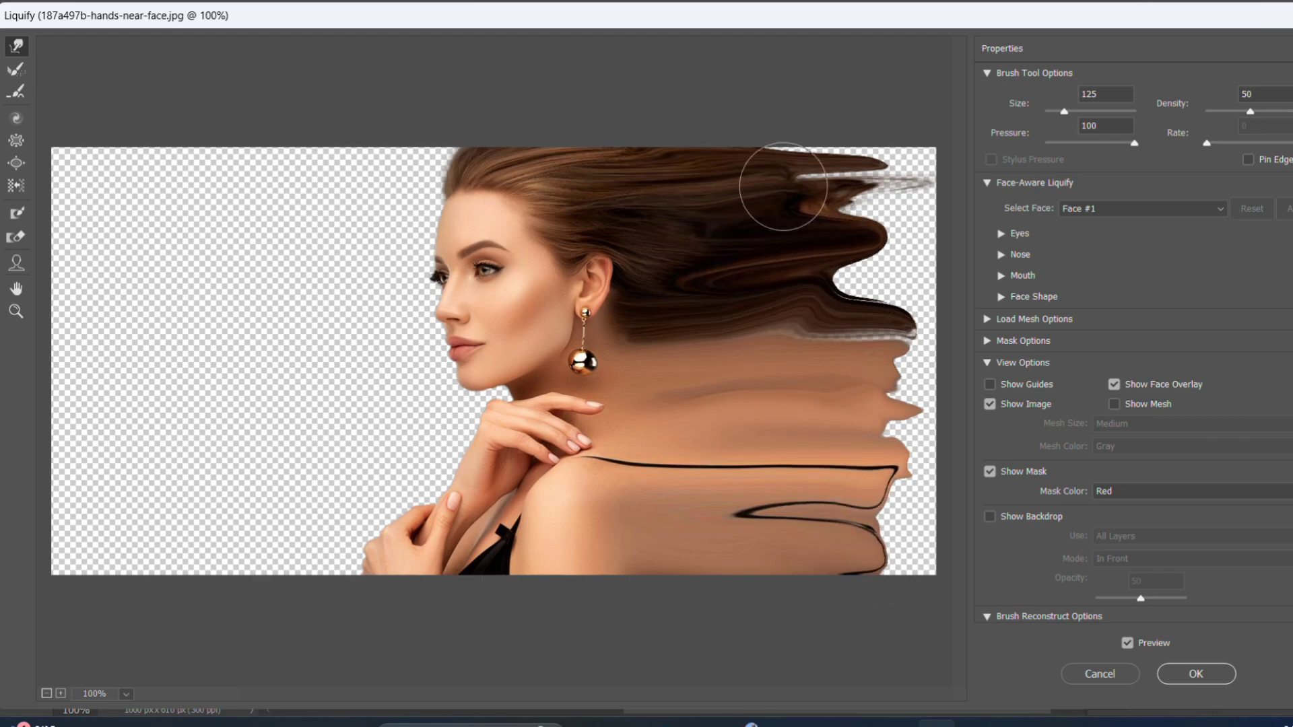
pyautogui.click(1181, 676)
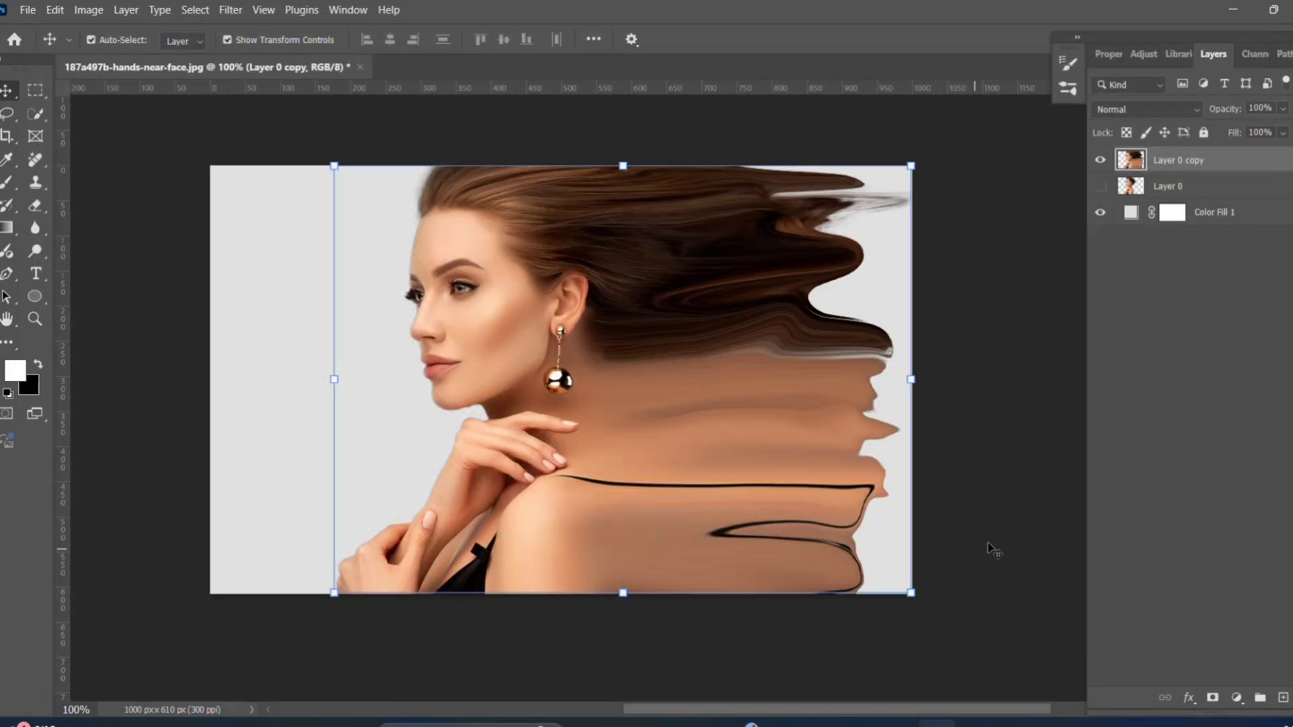
# Add a layer mask to Layer 0 copy and invert it to black.
pyautogui.click(851, 216)
pyautogui.click(1211, 701)
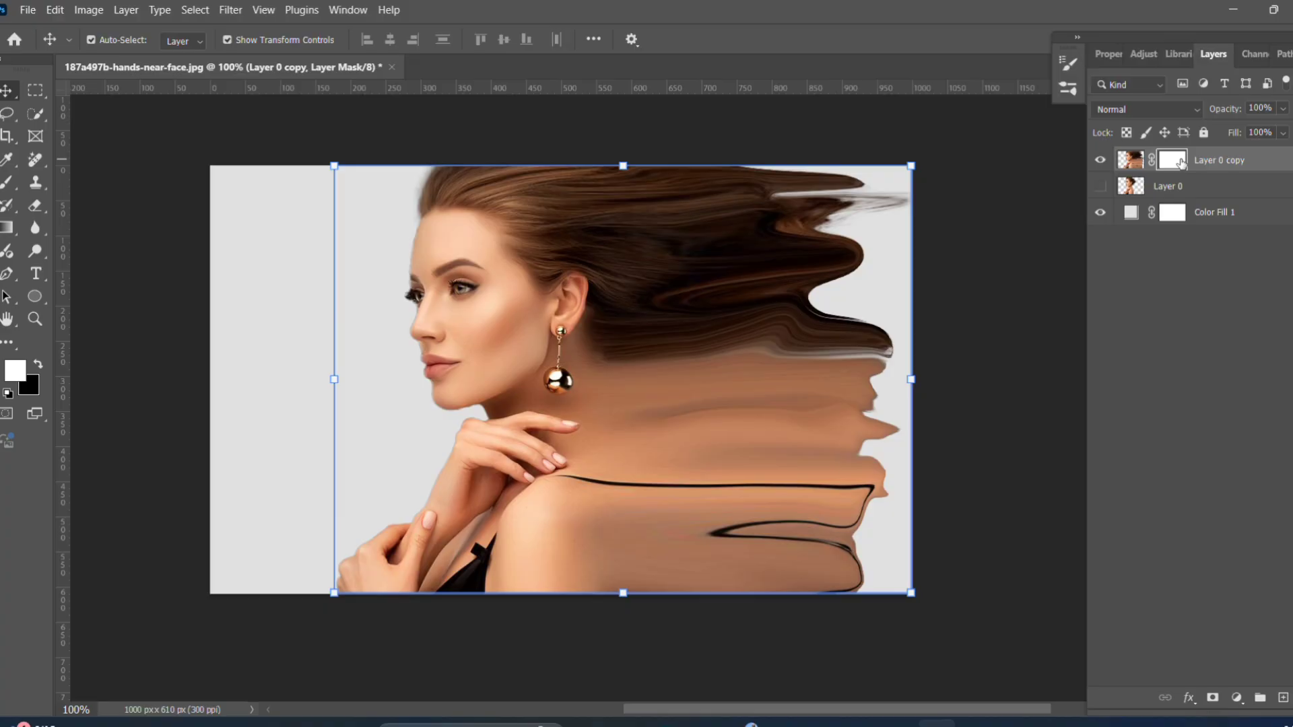
pyautogui.hotkey('ctrl', 'i')
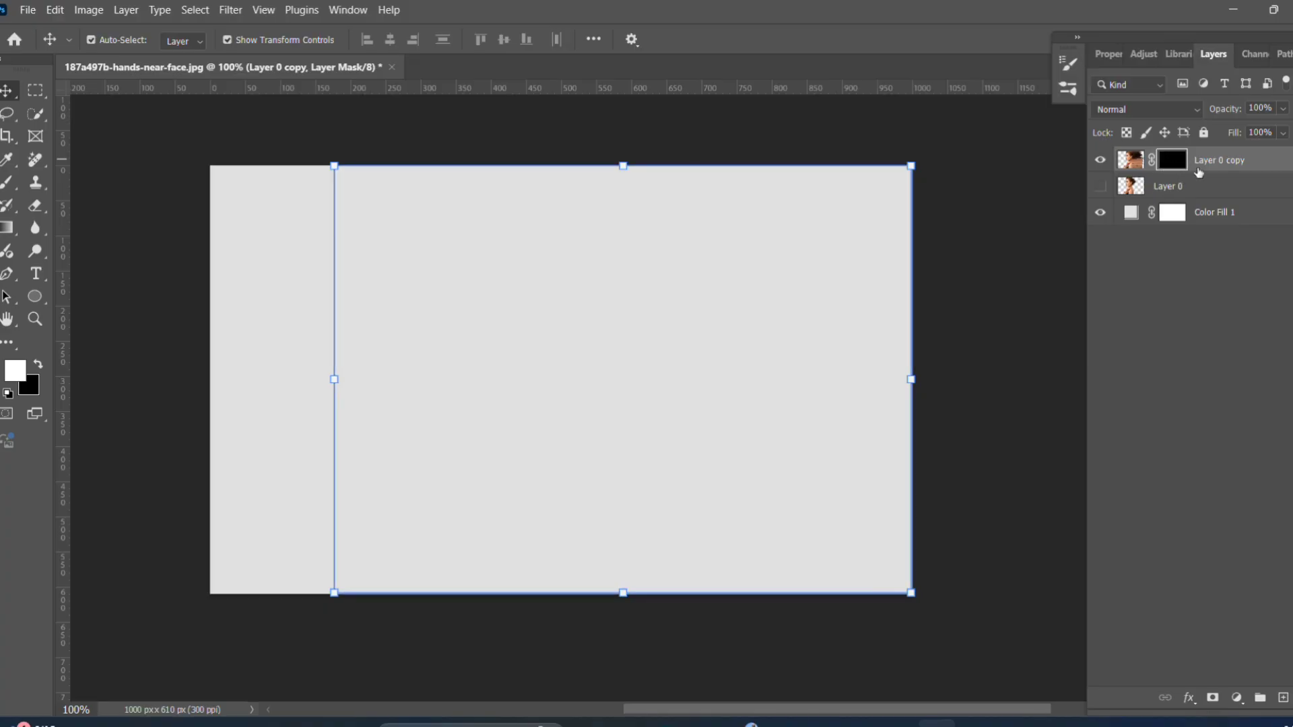
# Paint white on the mask over the stretched area with Kyle's Spatter Brushes - Spatter Bot Tilt at 284 px.
pyautogui.click(7, 188)
pyautogui.click(118, 39)
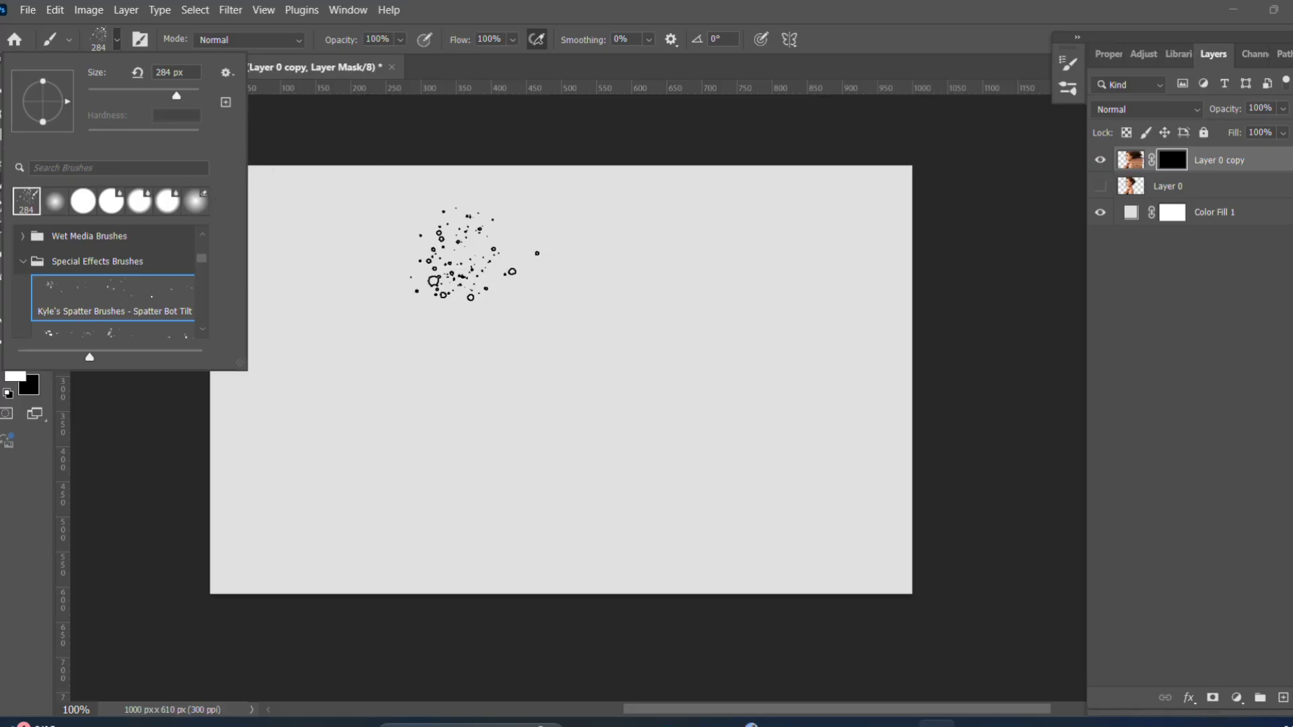
pyautogui.click(585, 247)
pyautogui.moveTo(630, 270)
pyautogui.mouseDown()
pyautogui.moveTo(714, 363)
pyautogui.moveTo(737, 433)
pyautogui.moveTo(707, 519)
pyautogui.moveTo(745, 441)
pyautogui.moveTo(667, 378)
pyautogui.moveTo(691, 296)
pyautogui.moveTo(680, 182)
pyautogui.moveTo(665, 529)
pyautogui.moveTo(584, 550)
pyautogui.moveTo(566, 385)
pyautogui.moveTo(582, 286)
pyautogui.moveTo(653, 225)
pyautogui.moveTo(664, 363)
pyautogui.moveTo(703, 435)
pyautogui.moveTo(771, 485)
pyautogui.moveTo(795, 549)
pyautogui.moveTo(751, 359)
pyautogui.moveTo(734, 195)
pyautogui.moveTo(596, 351)
pyautogui.moveTo(563, 529)
pyautogui.moveTo(728, 553)
pyautogui.moveTo(740, 269)
pyautogui.moveTo(819, 387)
pyautogui.moveTo(852, 572)
pyautogui.moveTo(822, 465)
pyautogui.moveTo(771, 374)
pyautogui.moveTo(868, 485)
pyautogui.moveTo(775, 417)
pyautogui.moveTo(707, 296)
pyautogui.moveTo(657, 324)
pyautogui.mouseUp()
# Reveal the front of the face and the hands by painting white on the mask with a 125 px Soft Round brush.
pyautogui.click(98, 37)
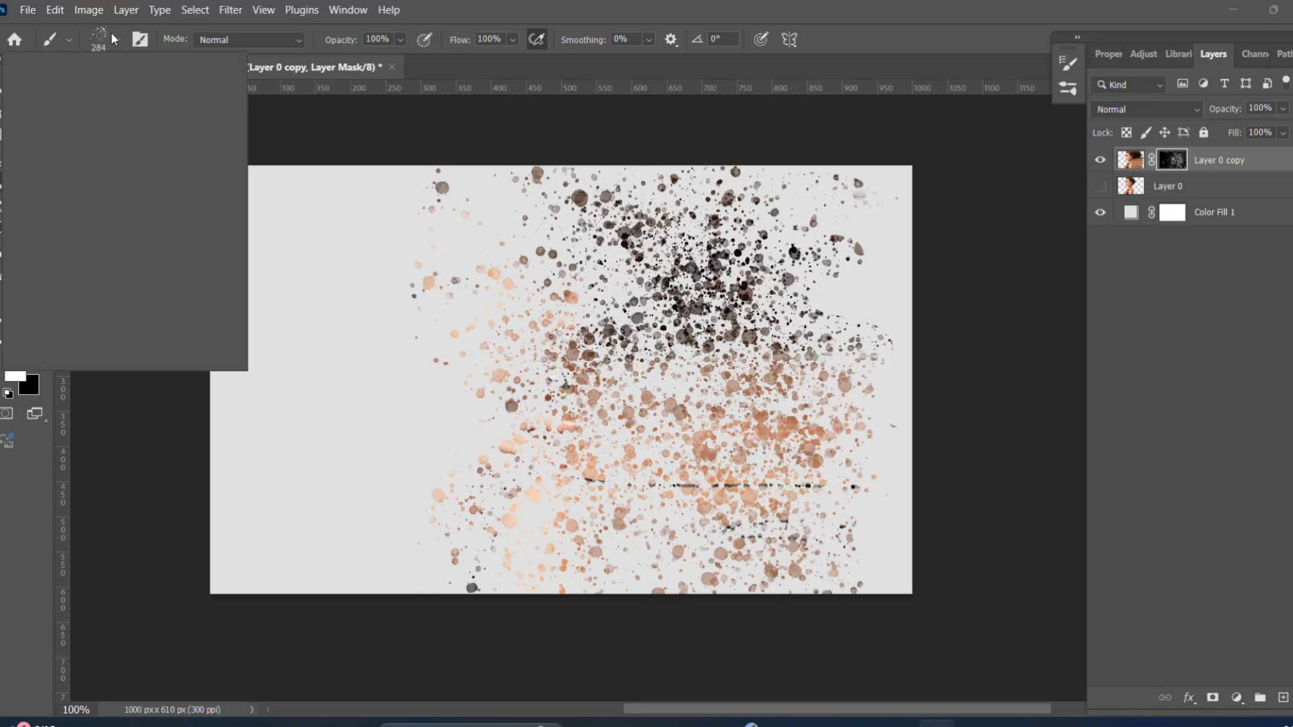
pyautogui.click(57, 199)
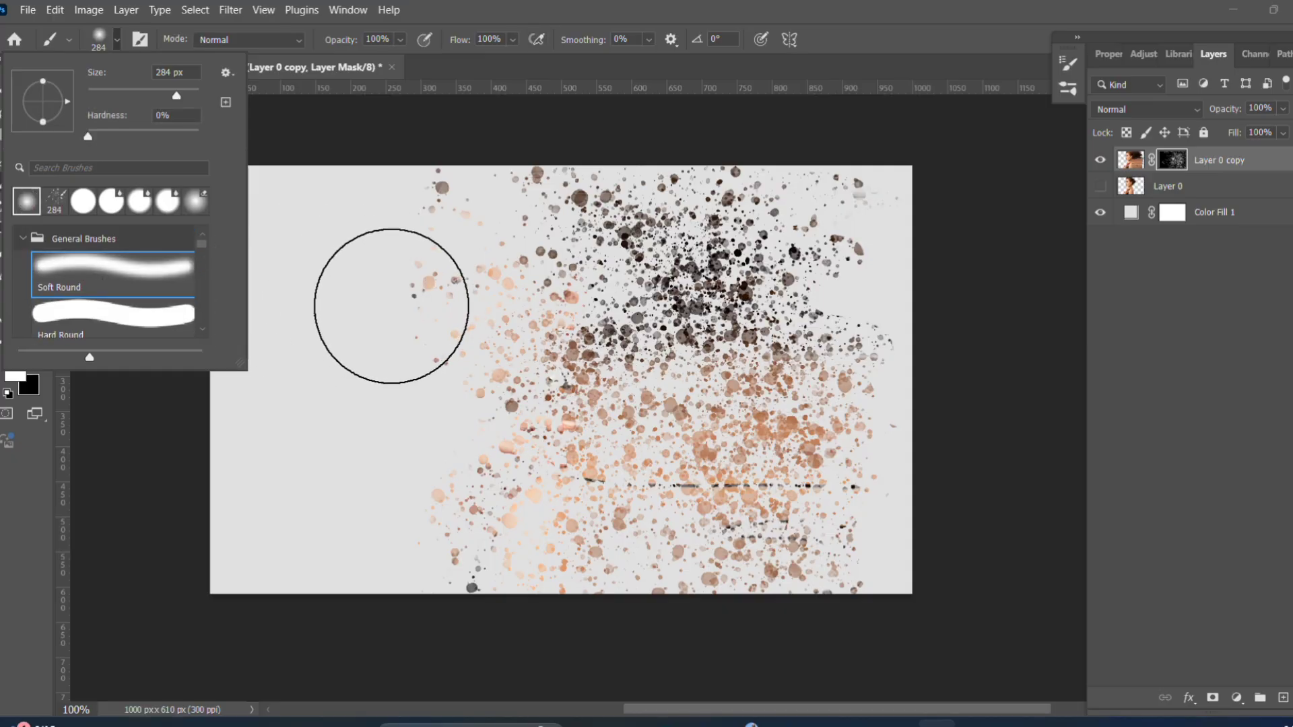
pyautogui.click(119, 41)
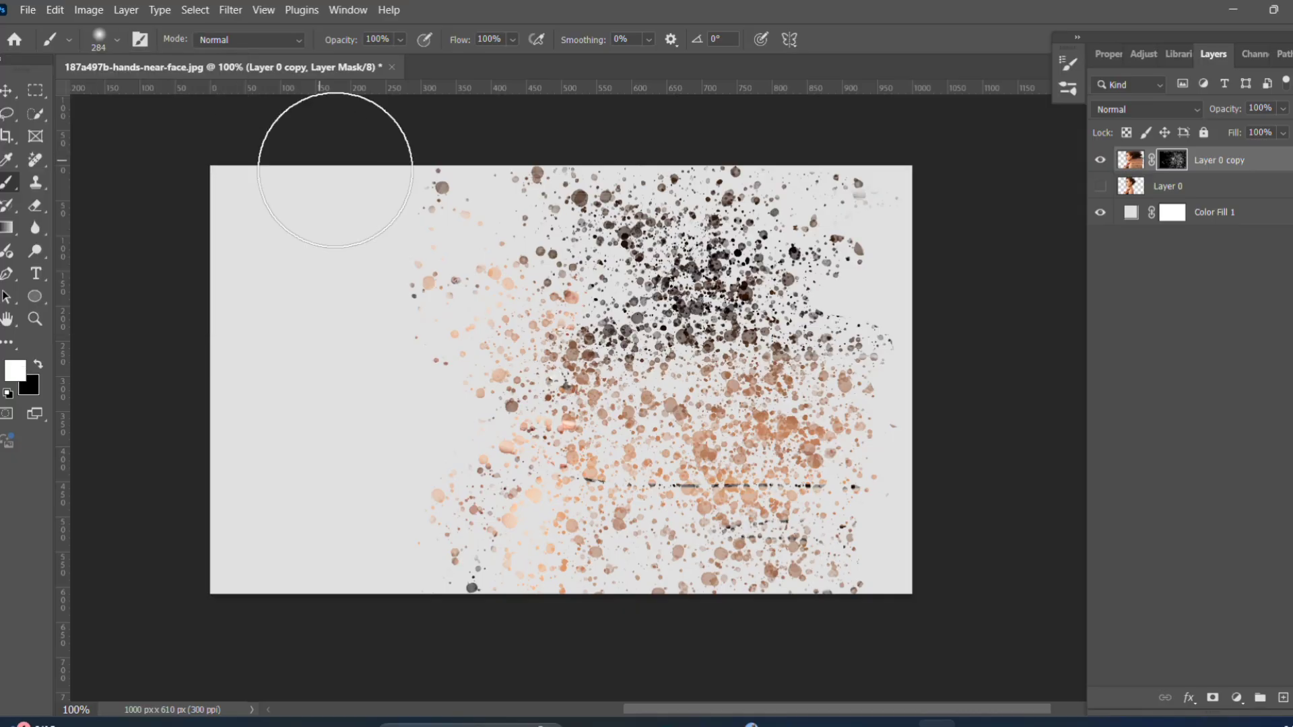
pyautogui.press('[')
pyautogui.press('[')
pyautogui.press('[')
pyautogui.press('[')
pyautogui.press('[')
pyautogui.press('[')
pyautogui.press('[')
pyautogui.moveTo(430, 205)
pyautogui.mouseDown()
pyautogui.moveTo(422, 269)
pyautogui.moveTo(439, 375)
pyautogui.moveTo(460, 396)
pyautogui.moveTo(422, 611)
pyautogui.mouseUp()
pyautogui.moveTo(404, 522); pyautogui.dragTo(370, 569)
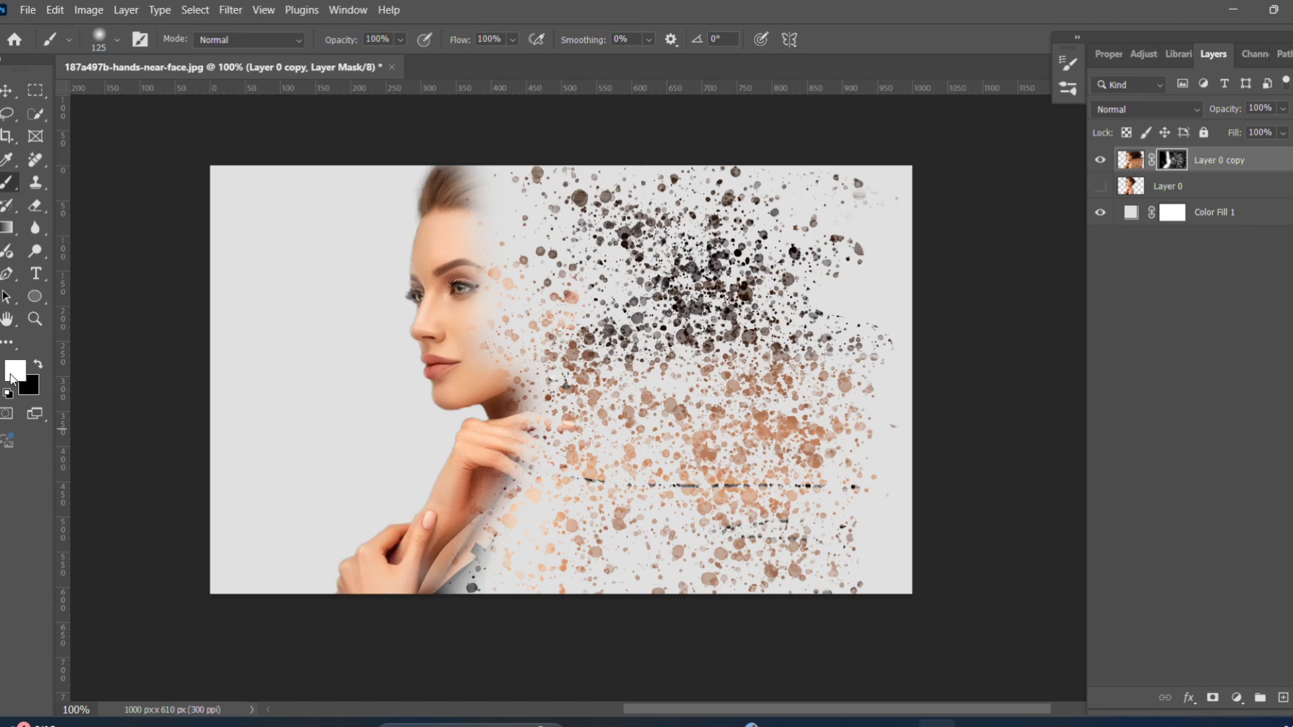
# Reveal the rest of the cheek, front hair, earring, fingers and dress edge on the mask with the soft brush.
pyautogui.moveTo(448, 504)
pyautogui.mouseDown()
pyautogui.moveTo(439, 586)
pyautogui.moveTo(452, 522)
pyautogui.mouseUp()
pyautogui.moveTo(480, 336)
pyautogui.mouseDown()
pyautogui.moveTo(398, 168)
pyautogui.moveTo(439, 144)
pyautogui.moveTo(462, 281)
pyautogui.moveTo(454, 333)
pyautogui.mouseUp()
pyautogui.moveTo(544, 366)
pyautogui.mouseDown()
pyautogui.moveTo(447, 341)
pyautogui.moveTo(443, 455)
pyautogui.mouseUp()
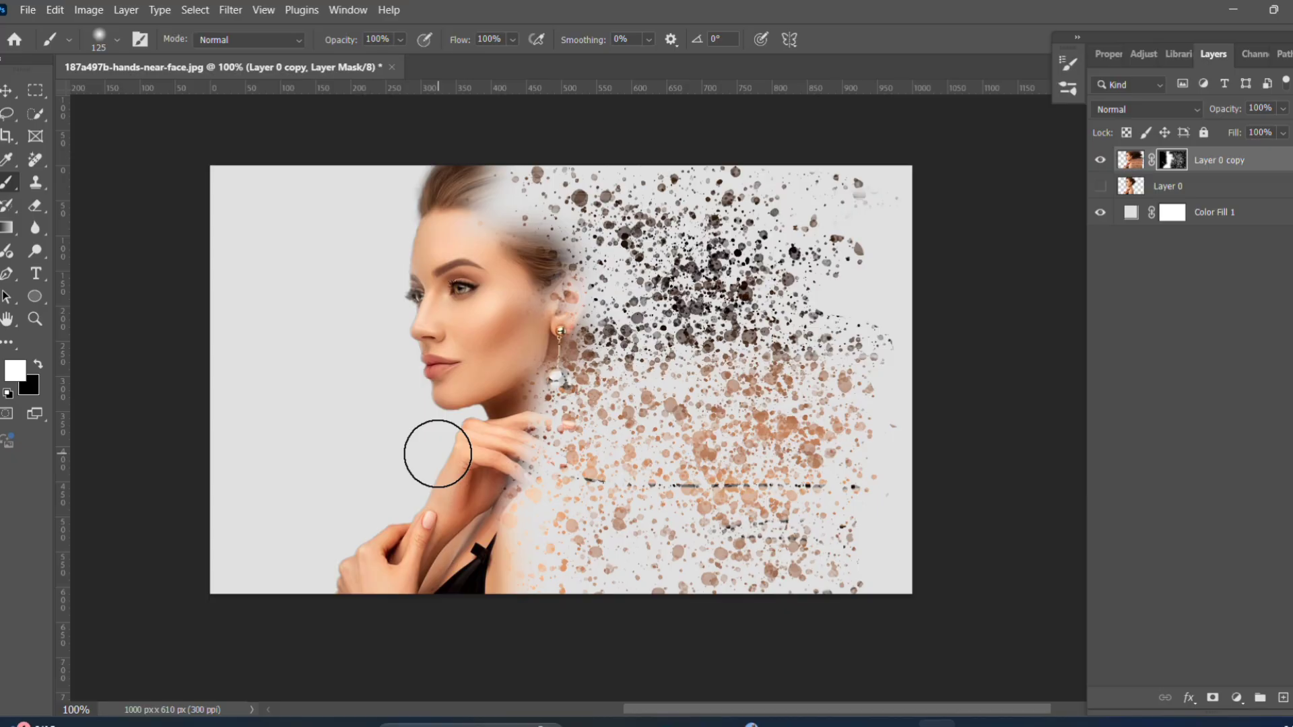
pyautogui.moveTo(437, 453)
pyautogui.mouseDown()
pyautogui.moveTo(472, 202)
pyautogui.moveTo(512, 350)
pyautogui.moveTo(442, 549)
pyautogui.mouseUp()
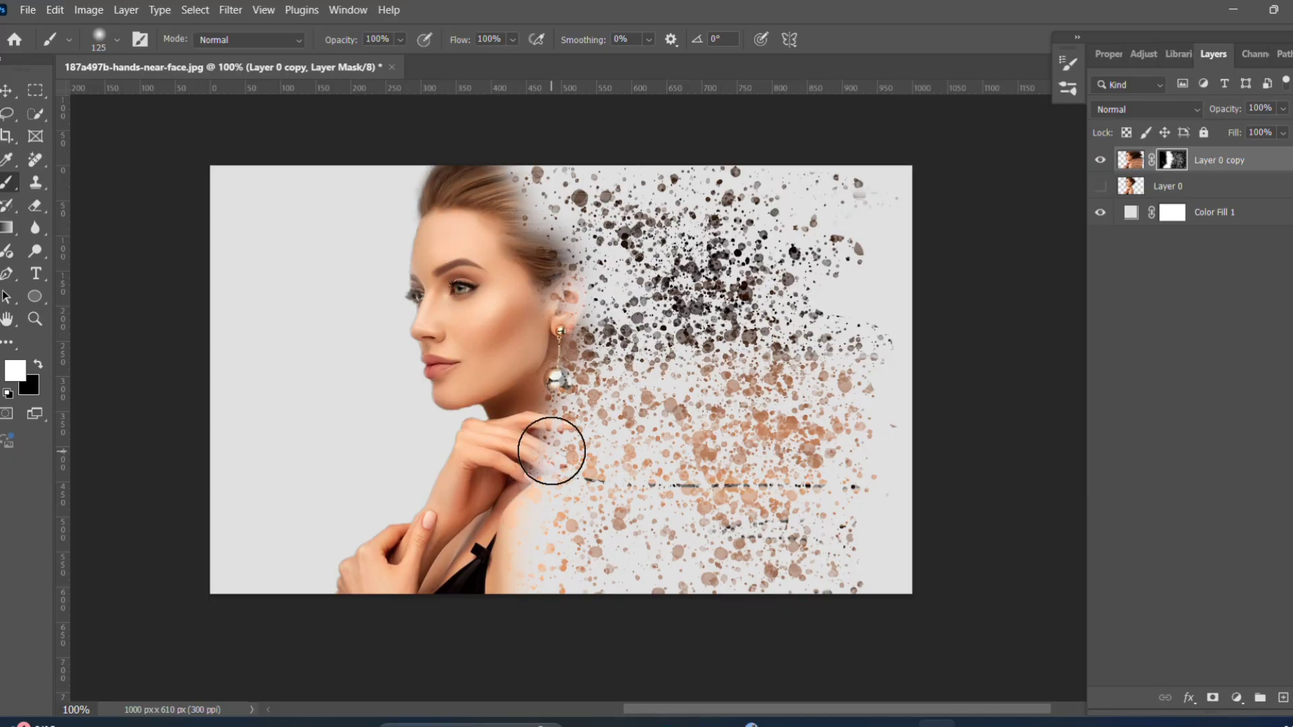
pyautogui.moveTo(552, 450); pyautogui.dragTo(462, 361)
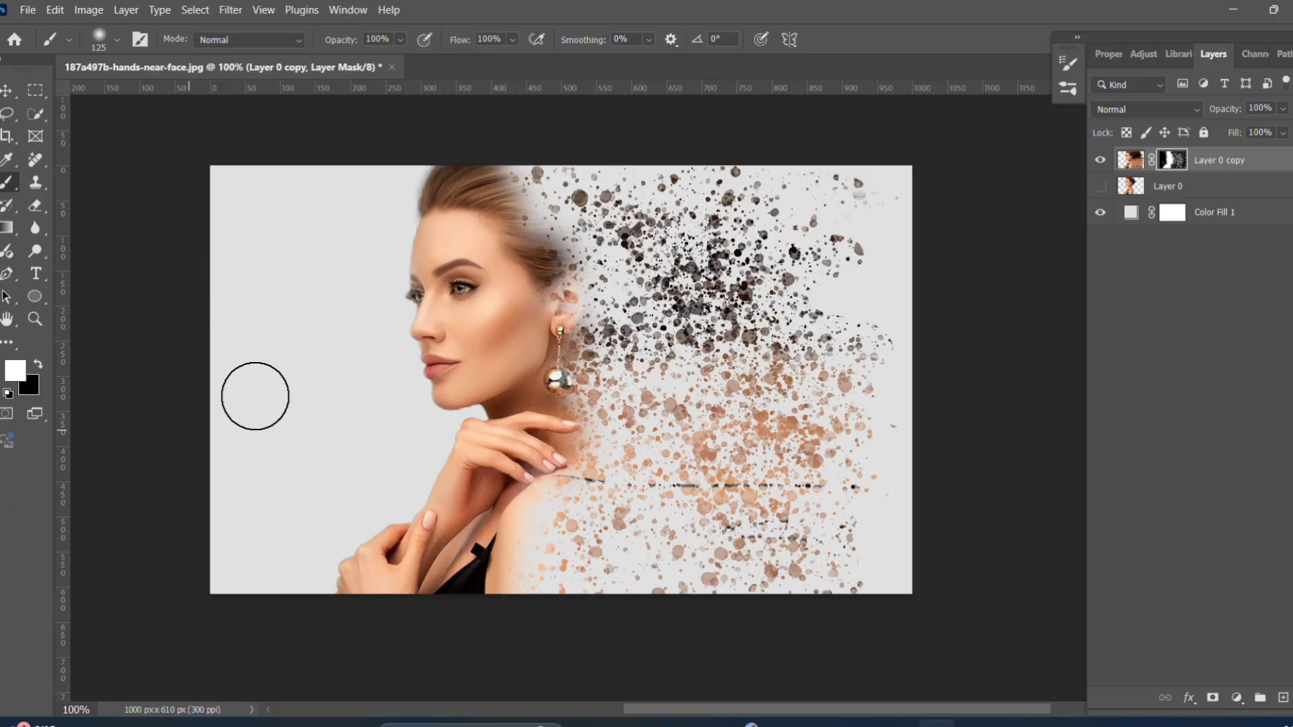
# Add more white splatter to the mask over the stretched hair and body with the 284 px Spatter Bot Tilt brush.
pyautogui.click(116, 40)
pyautogui.click(42, 206)
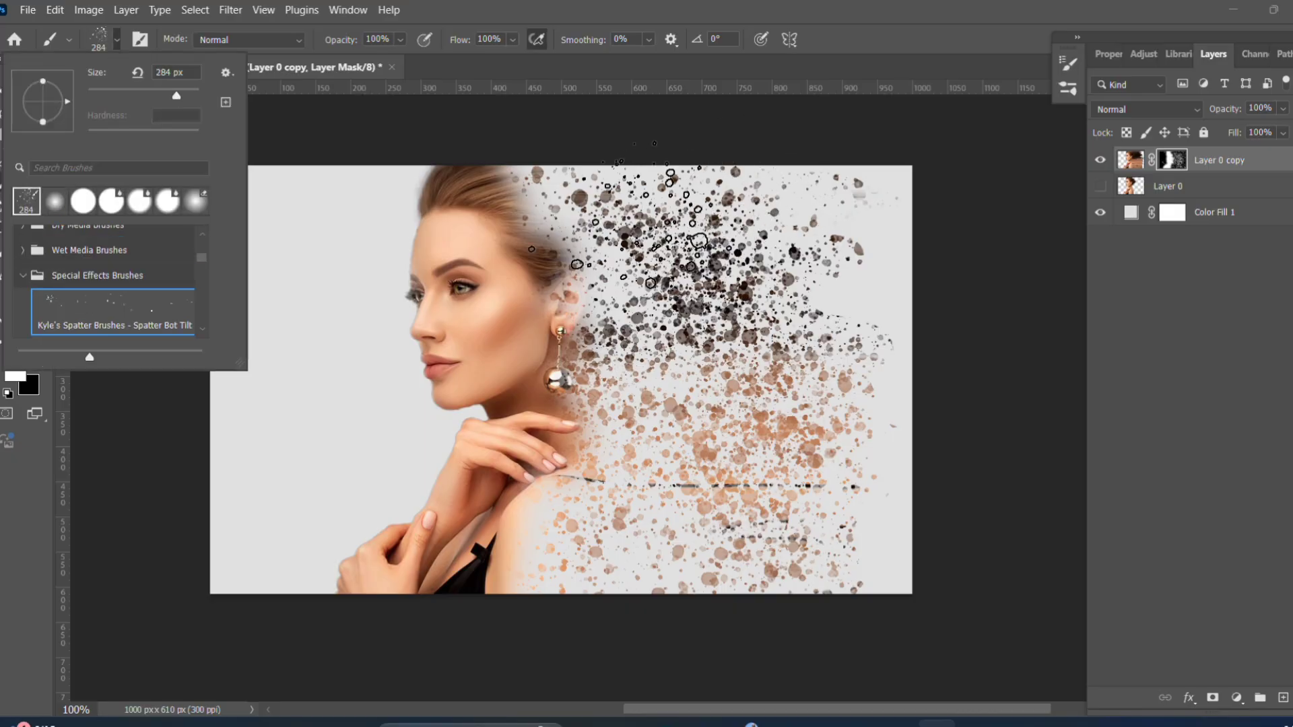
pyautogui.click(680, 201)
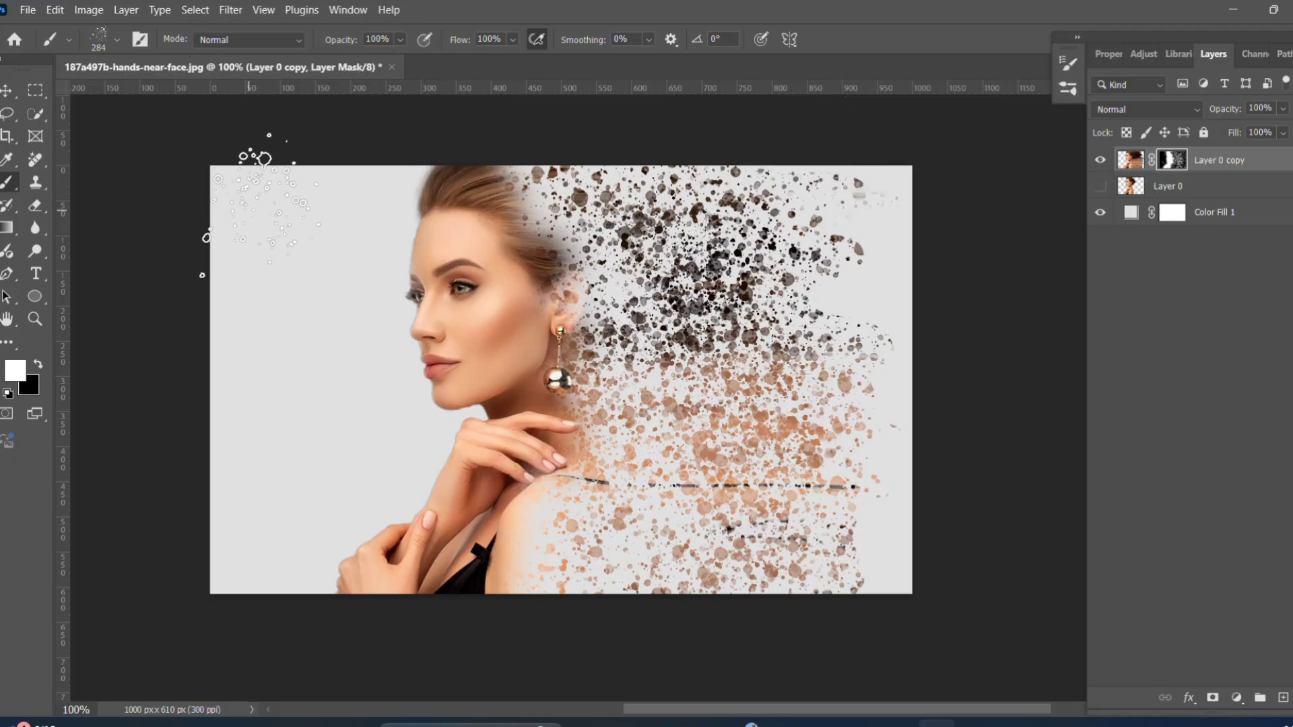
# Switch to the Move tool and deselect all layers.
pyautogui.click(13, 94)
pyautogui.click(324, 307)
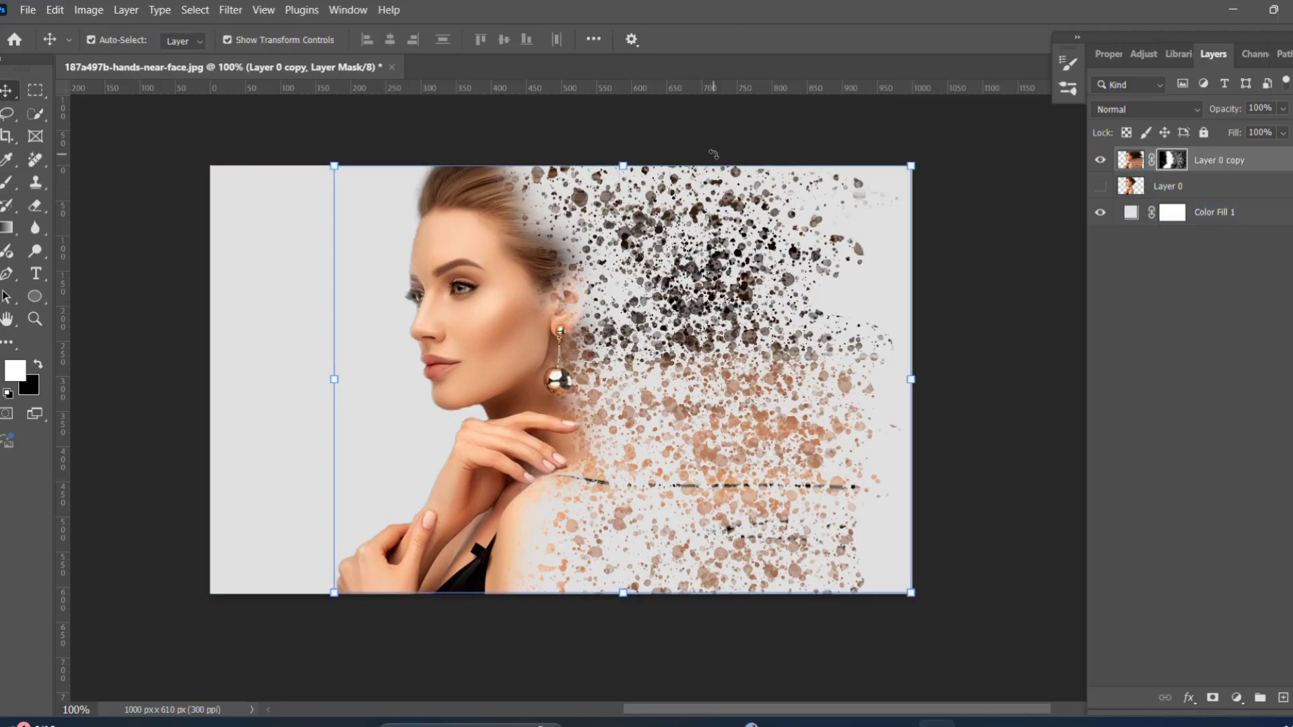
pyautogui.click(959, 345)
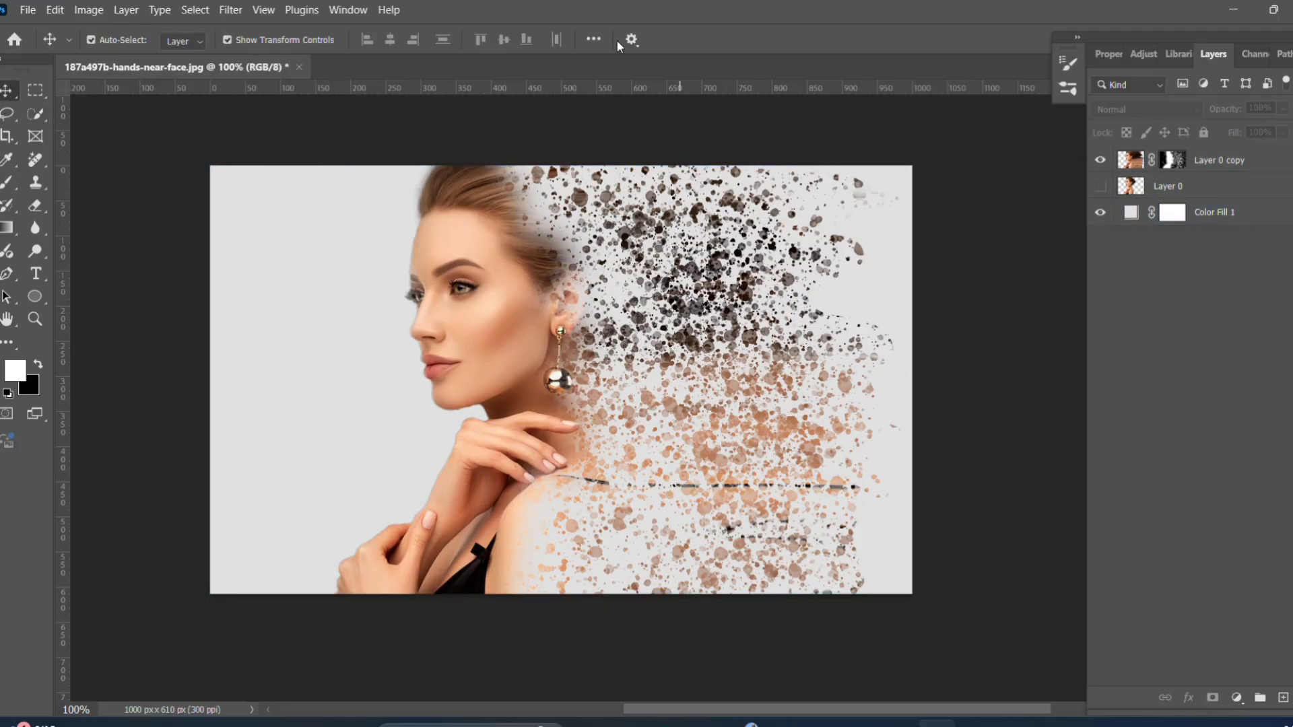